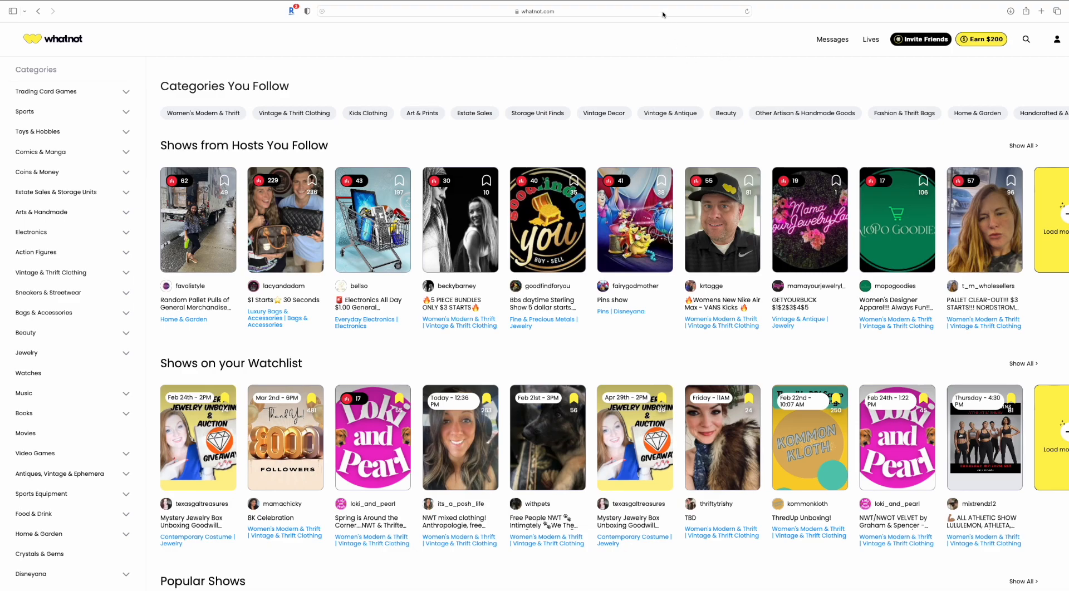
Open the seller help center and show all 13 Seller Tools articles
left_click(1055, 40)
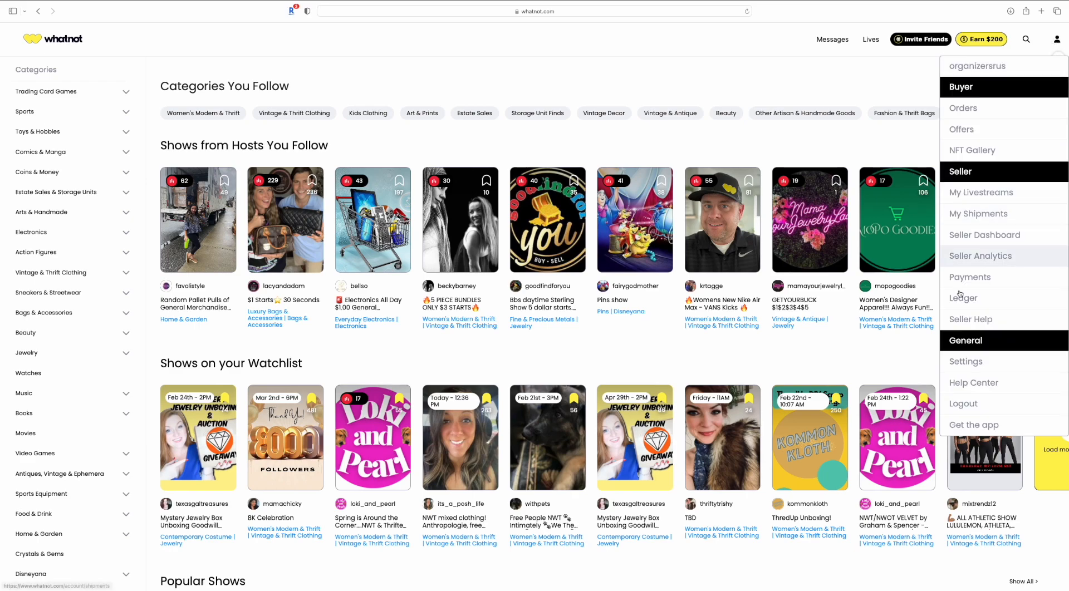
left_click(971, 320)
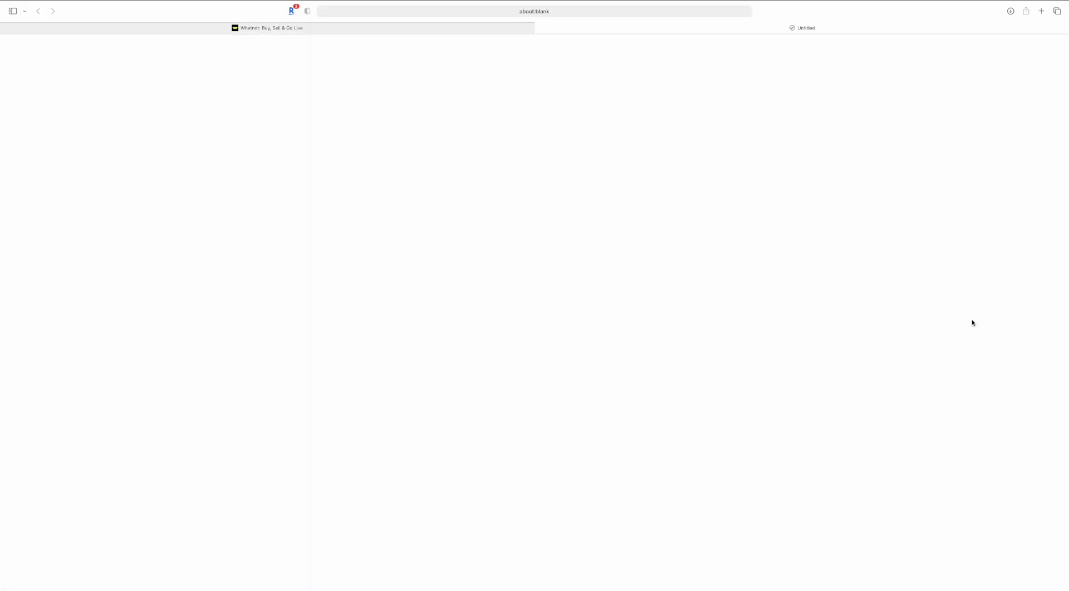
scroll(511, 361, "down", 6)
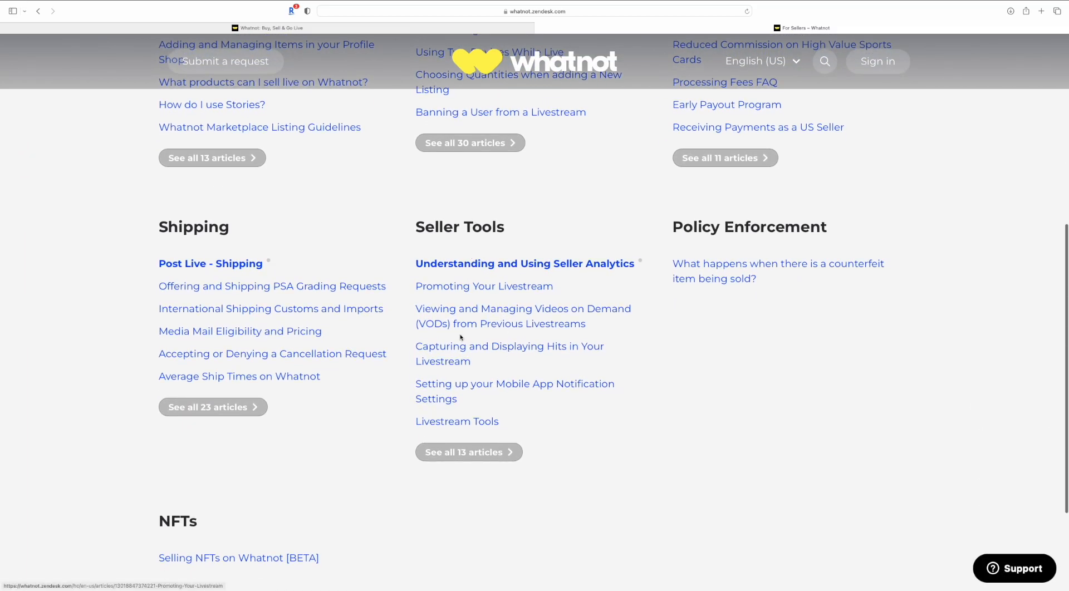
left_click(473, 453)
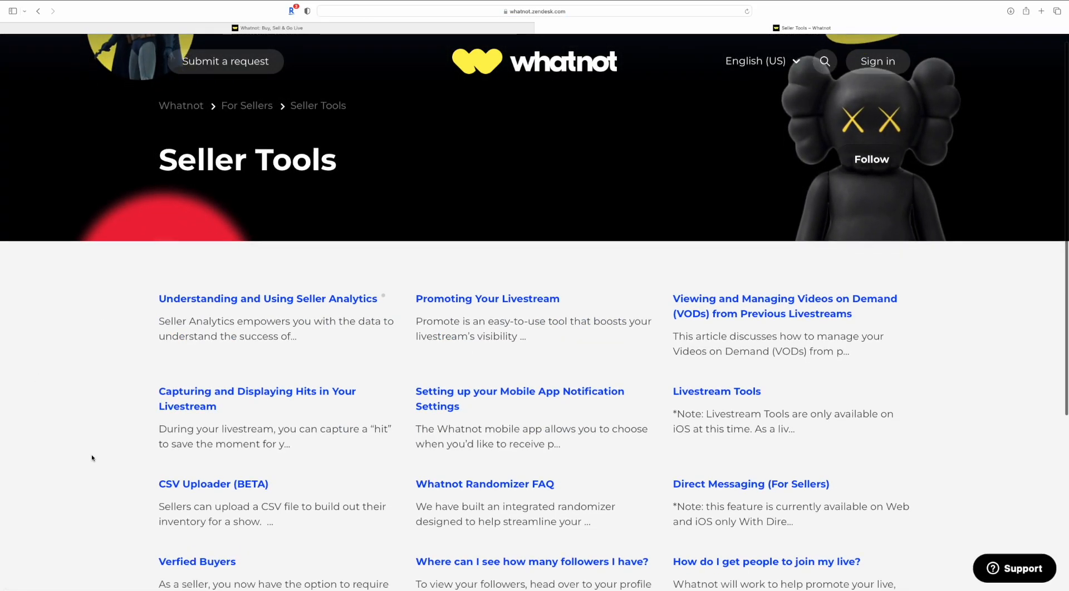
Open the CSV Uploader (BETA) article and follow its link to the CSV template
scroll(92, 454, "down", 4)
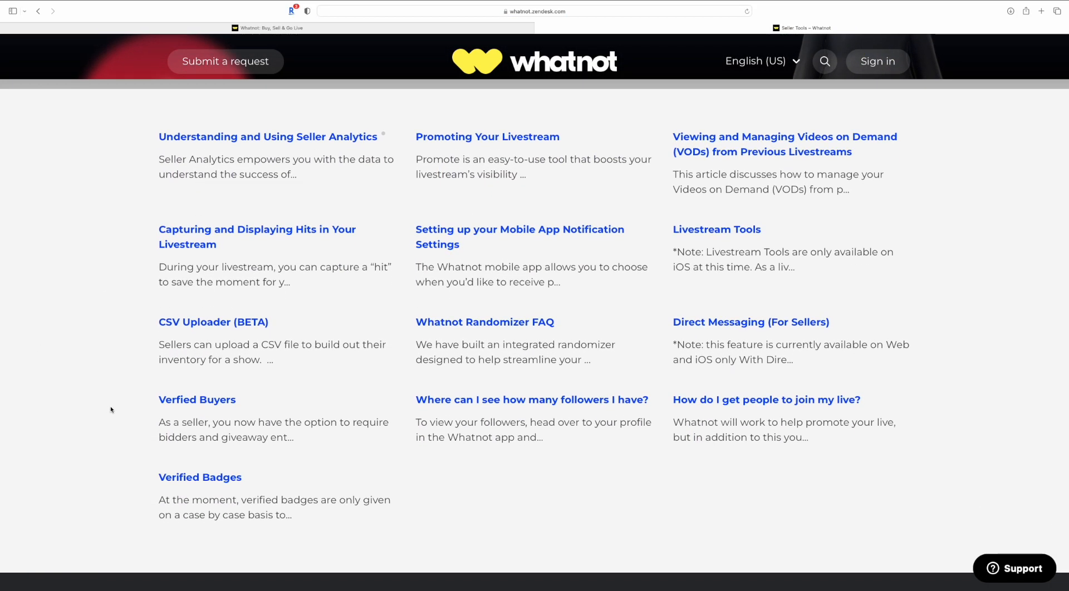
left_click(211, 326)
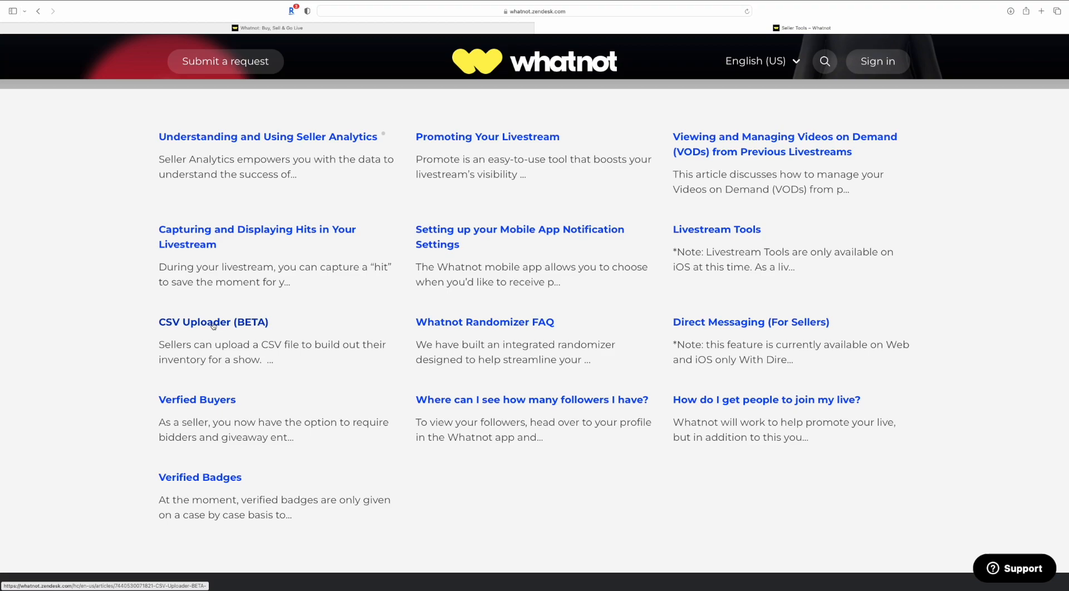
scroll(225, 414, "down", 5)
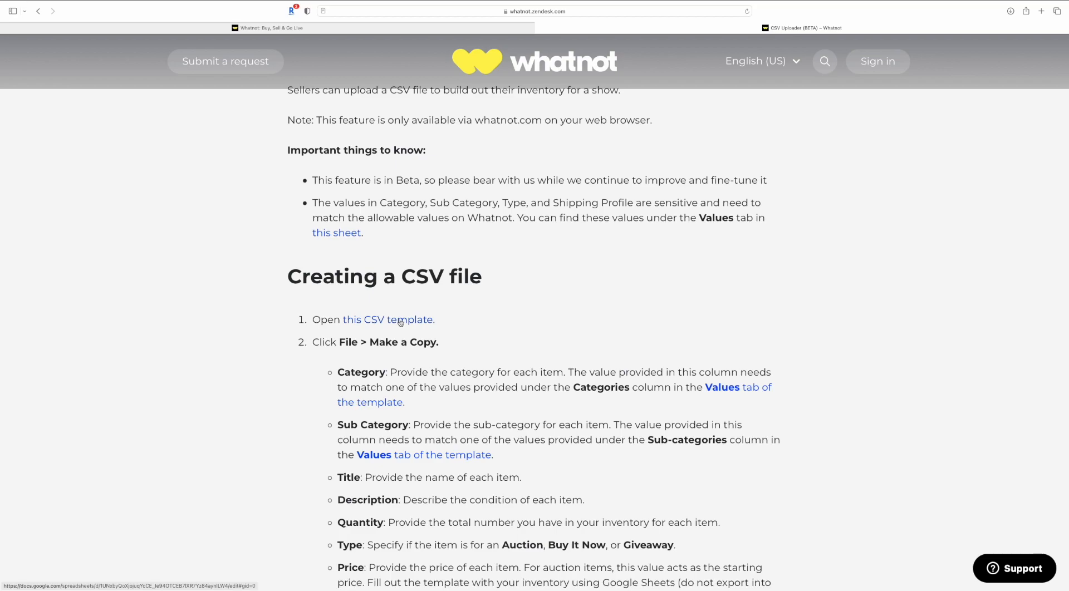
left_click(400, 321)
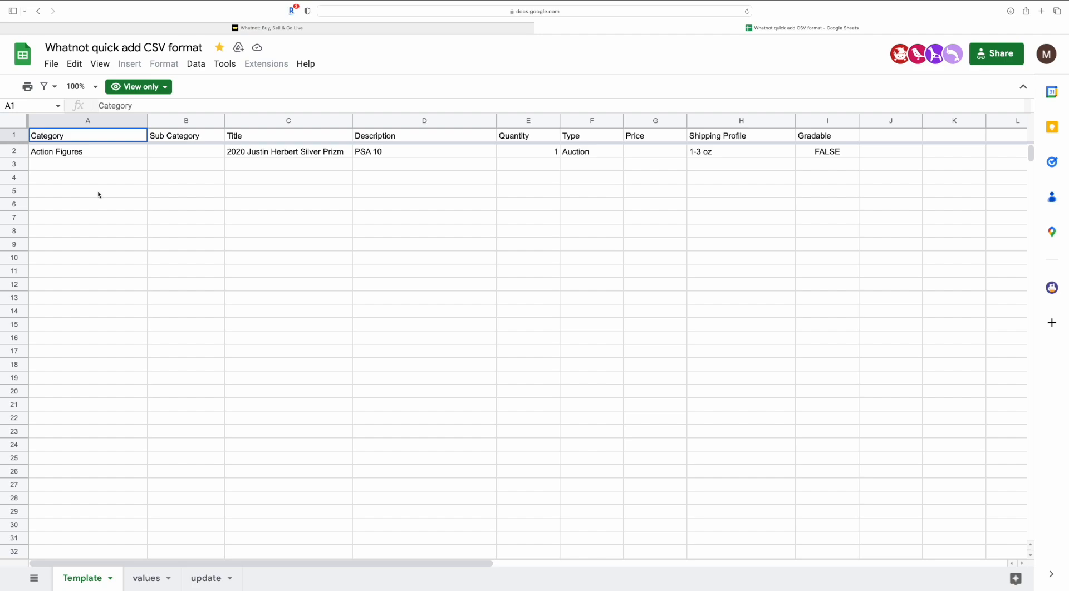
Make a copy of the template named "Come And Get It!" and close the original template
left_click(51, 64)
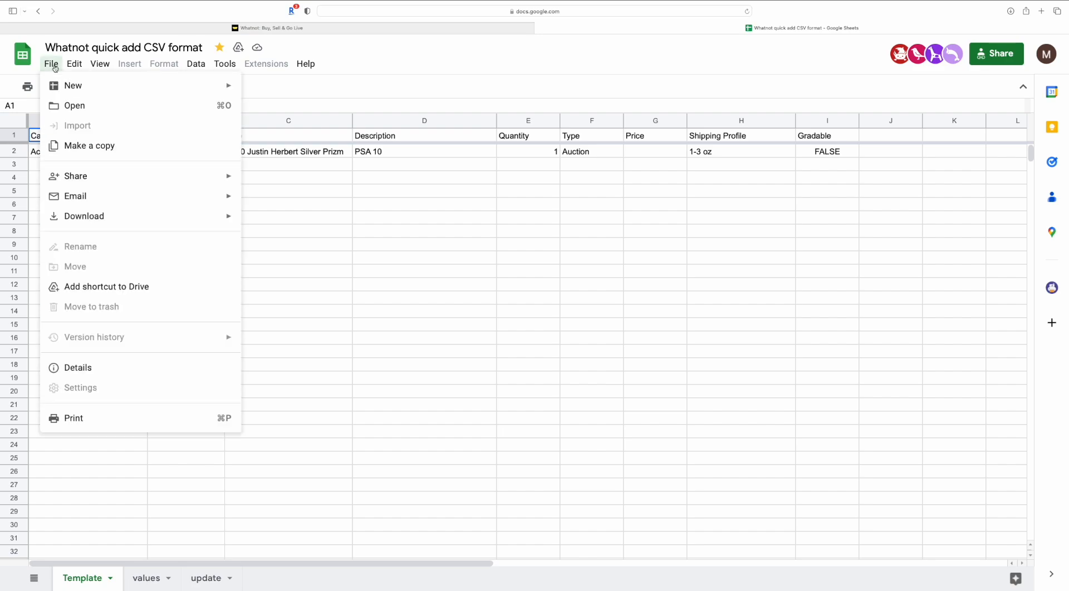
left_click(106, 147)
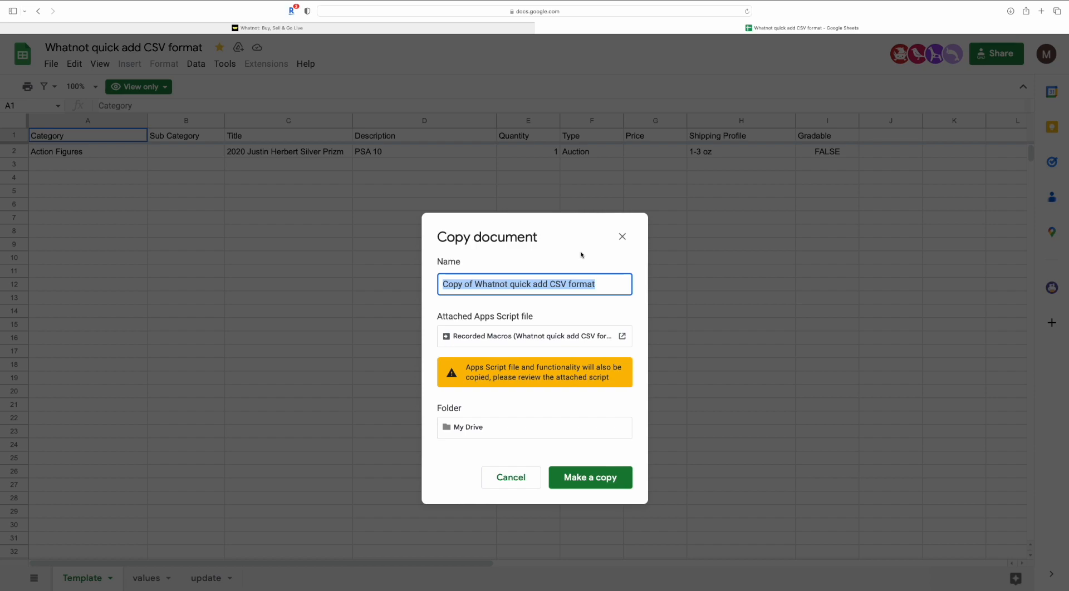
type("Come And Get It!")
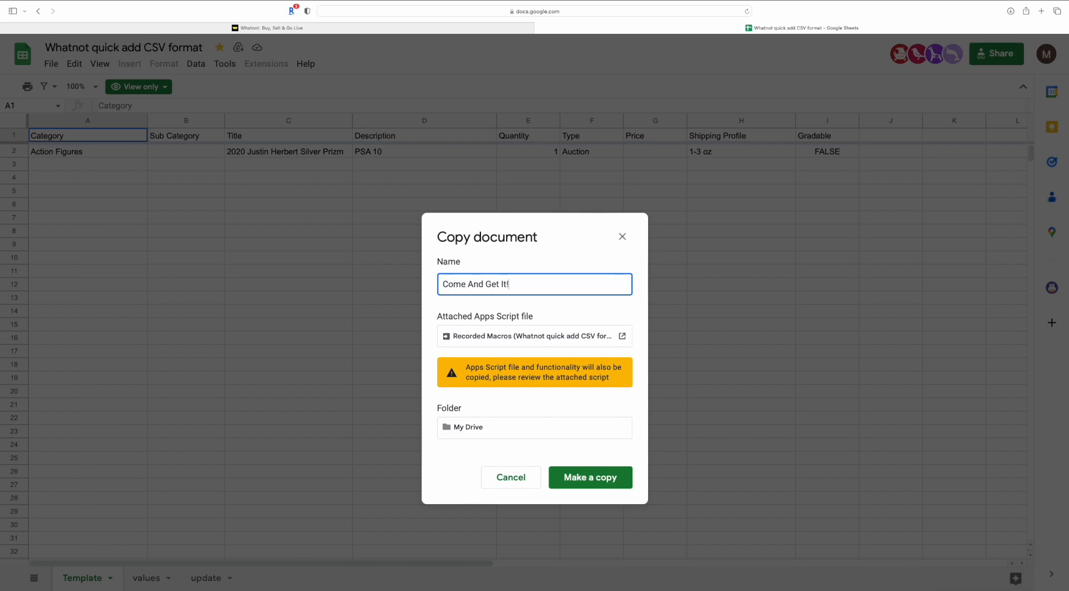
left_click(598, 480)
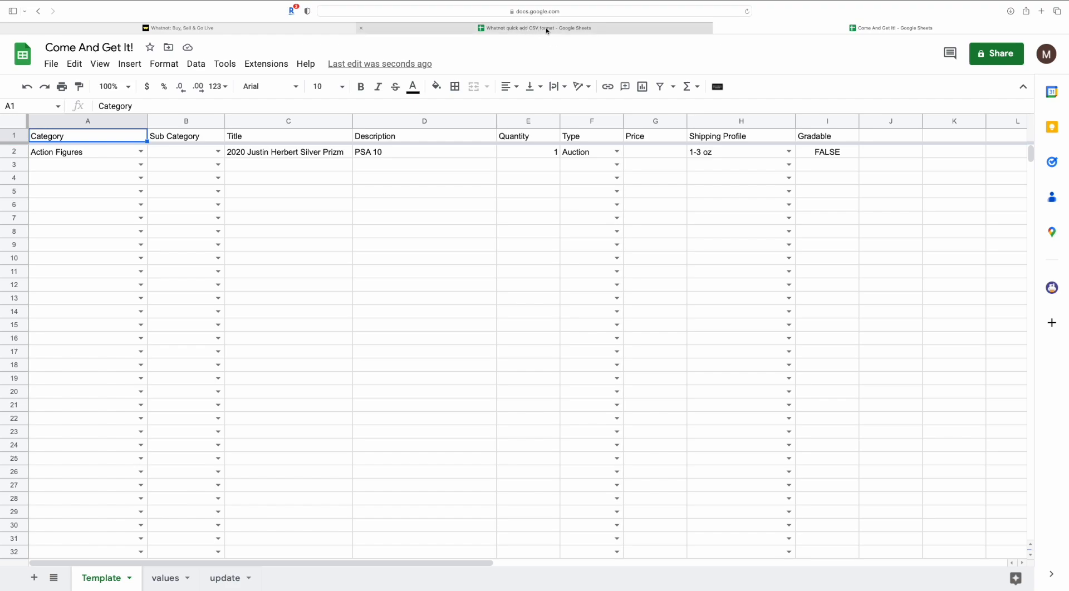
mouse_move(468, 28)
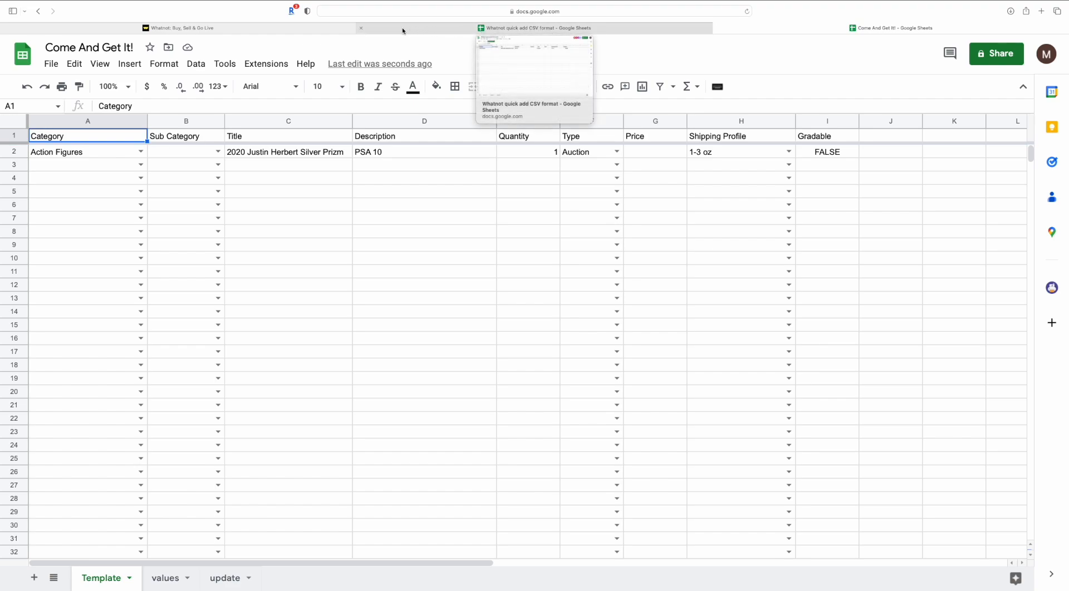
left_click(360, 28)
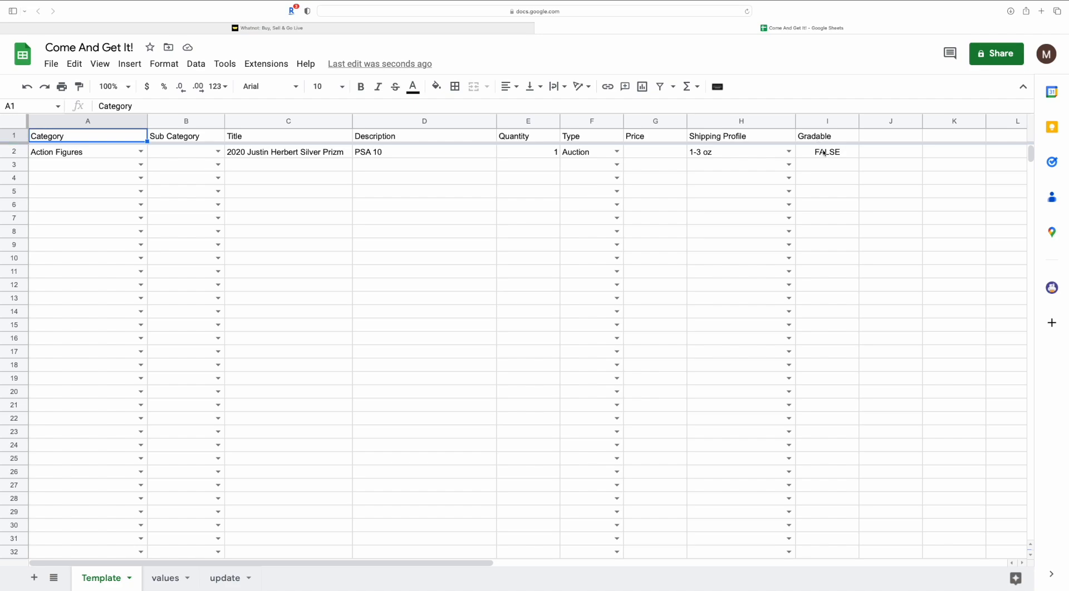
Clear the Gradable value in row 2 and set that row's category to Vintage & Thrift Clothing
left_click(824, 153)
key("Delete")
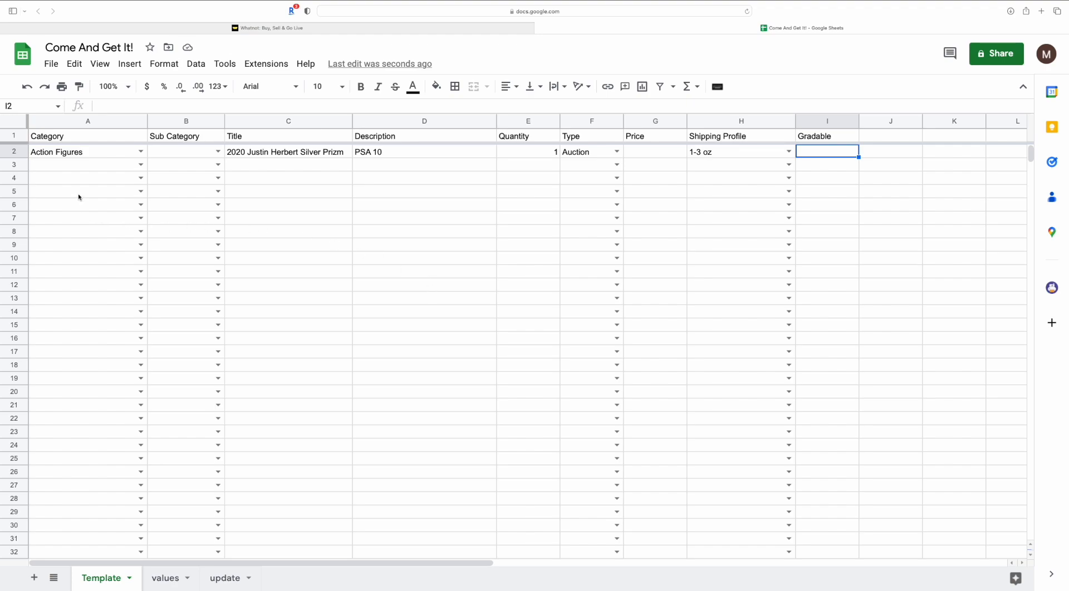
left_click(140, 152)
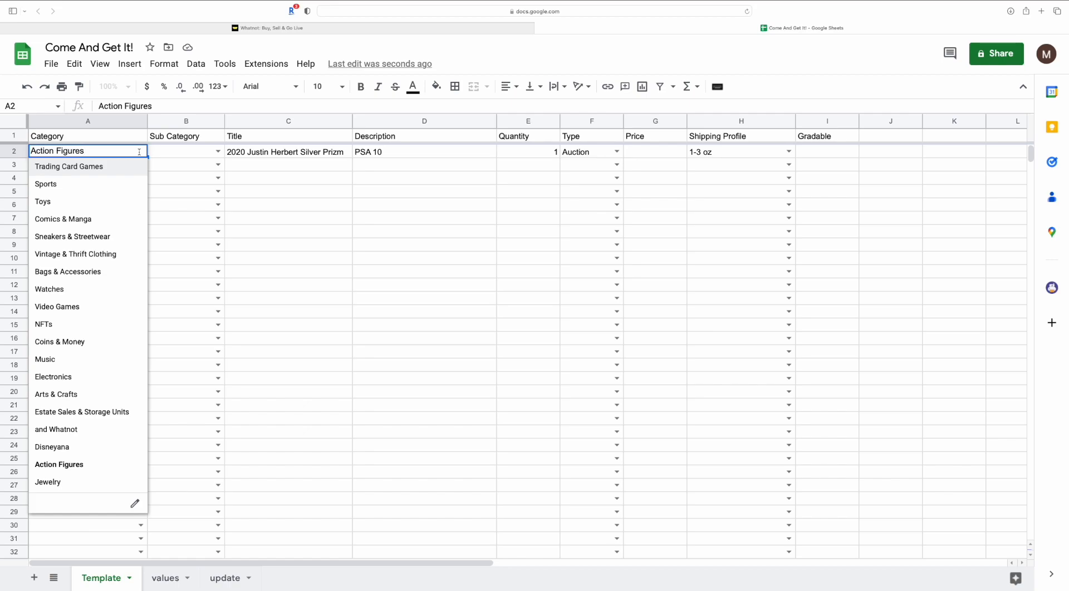
left_click(88, 255)
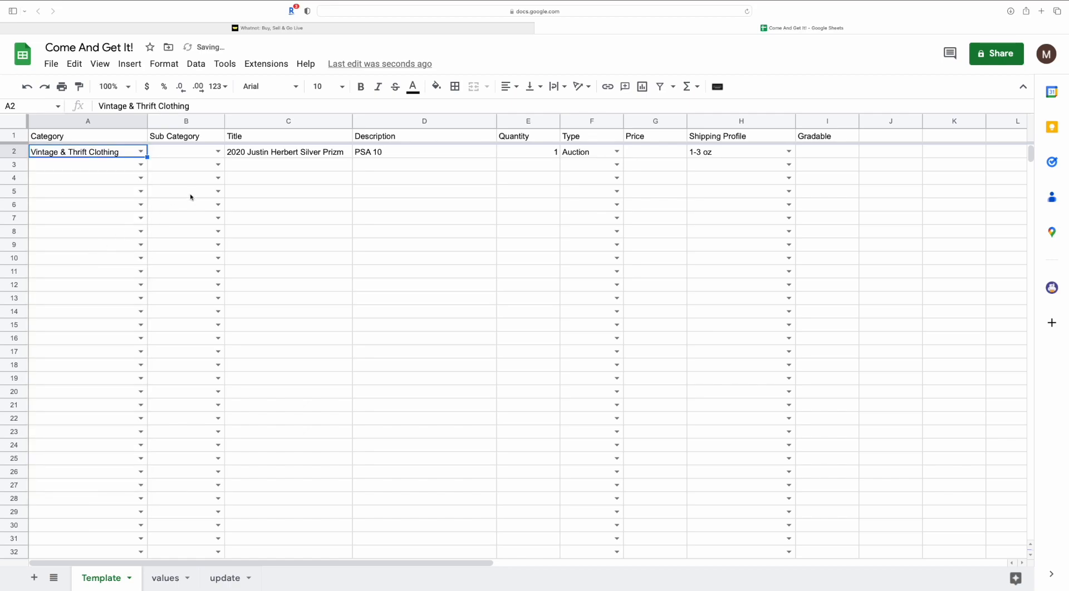
Set the sub category in row 2 to Women's Modern & Thrift
left_click(218, 152)
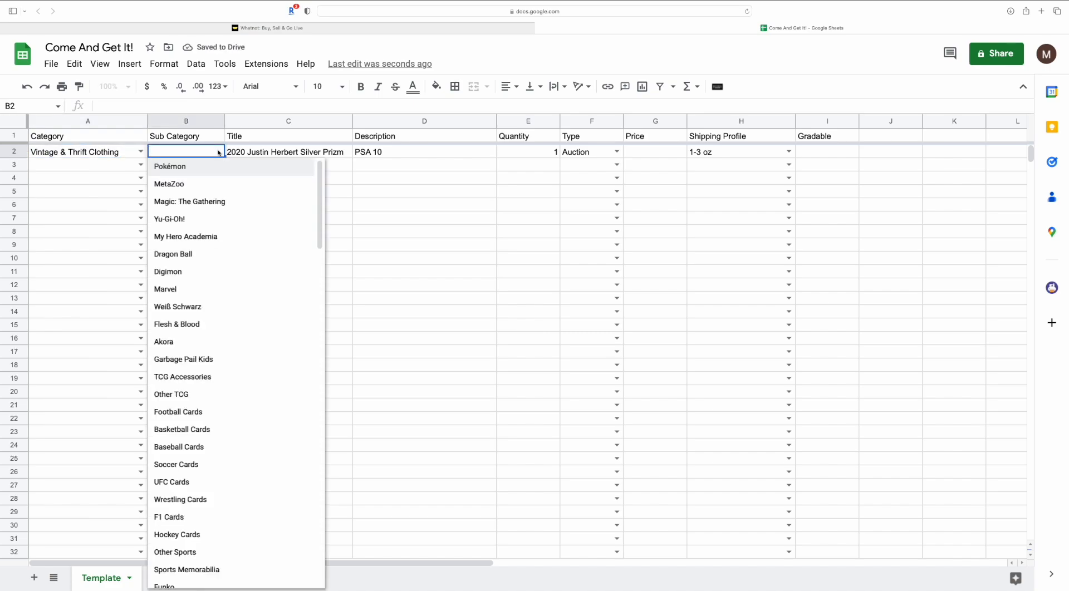
type("w")
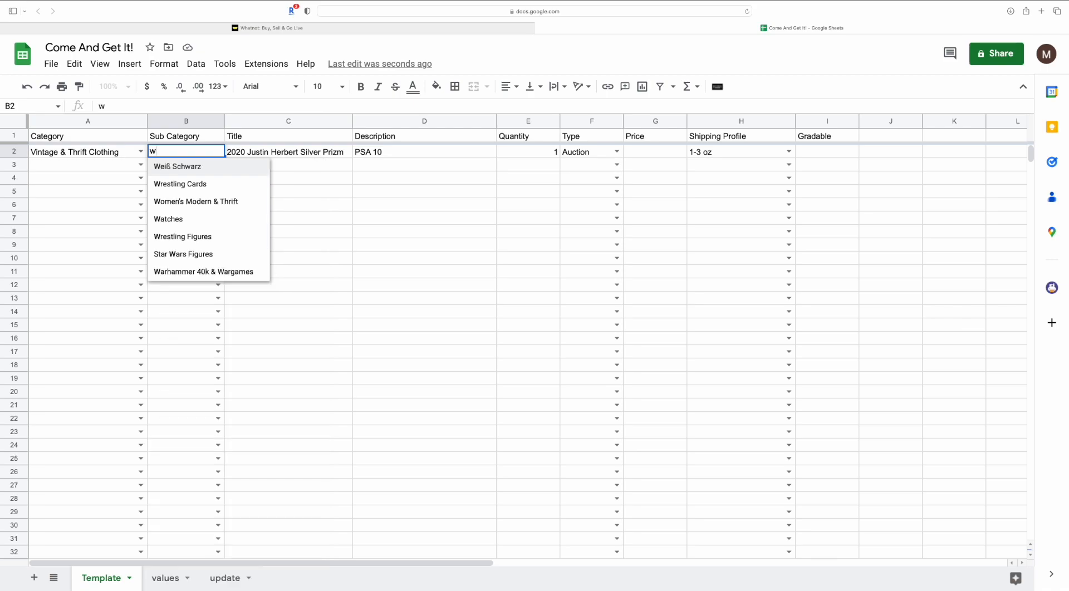
left_click(198, 203)
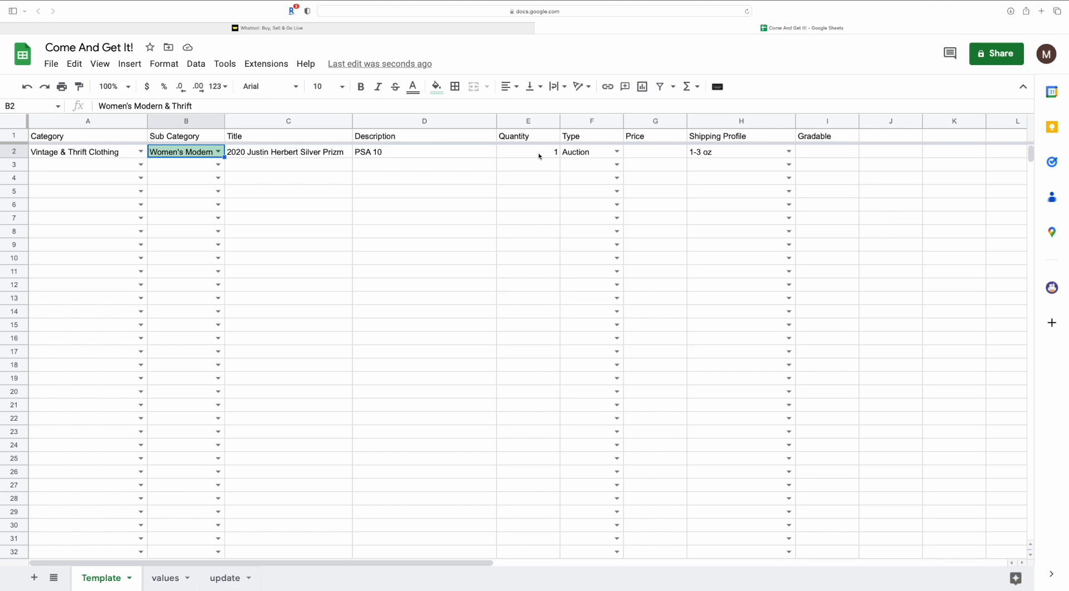
Review the quantity, type and shipping profile choices in row 2, keeping Auction as the type
left_click(539, 156)
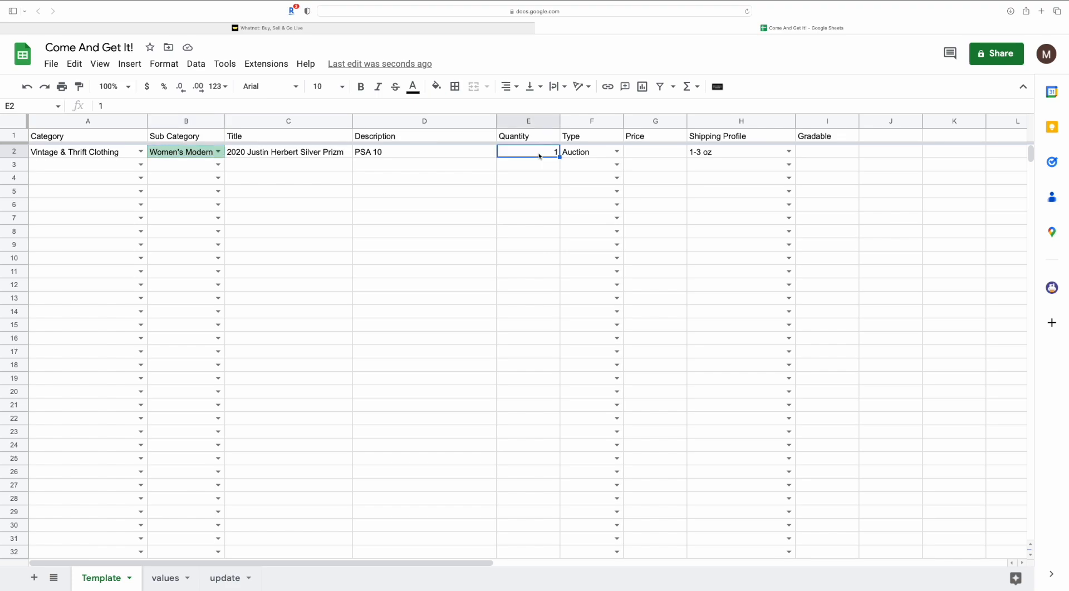
left_click(617, 152)
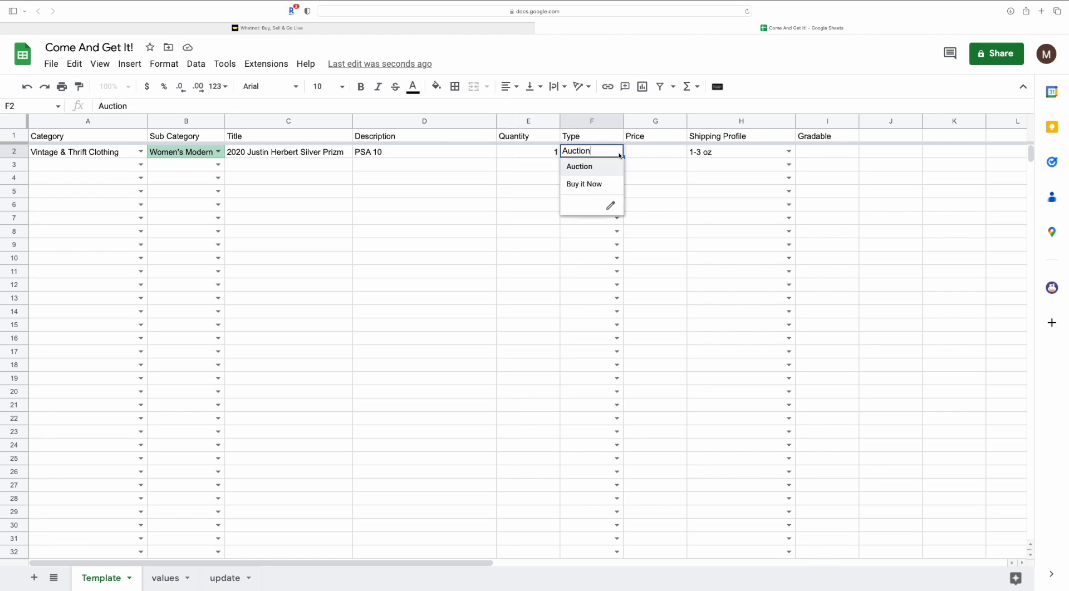
left_click(592, 171)
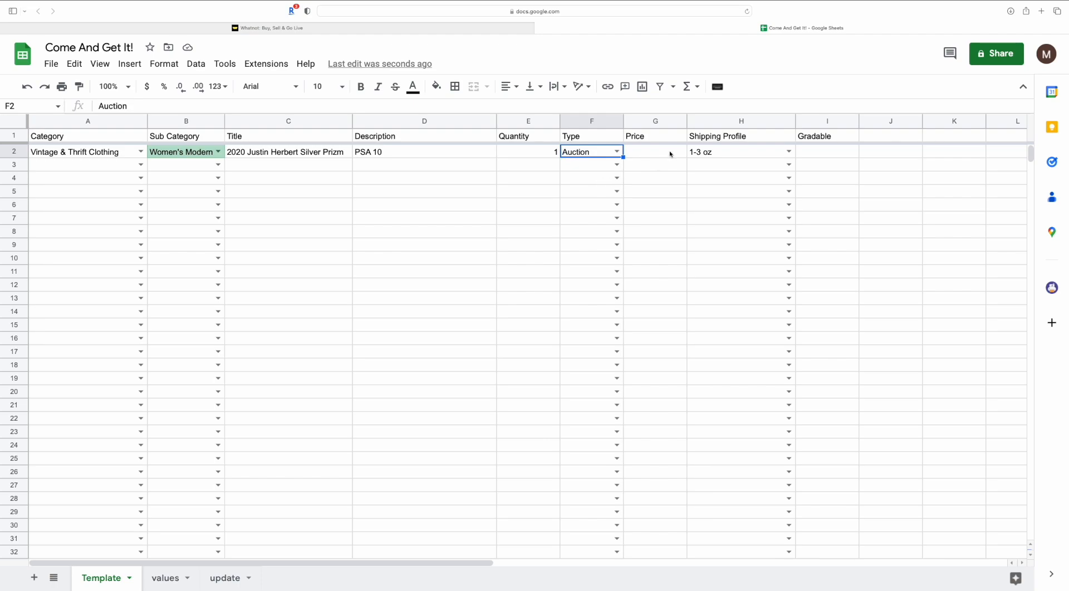
left_click(791, 152)
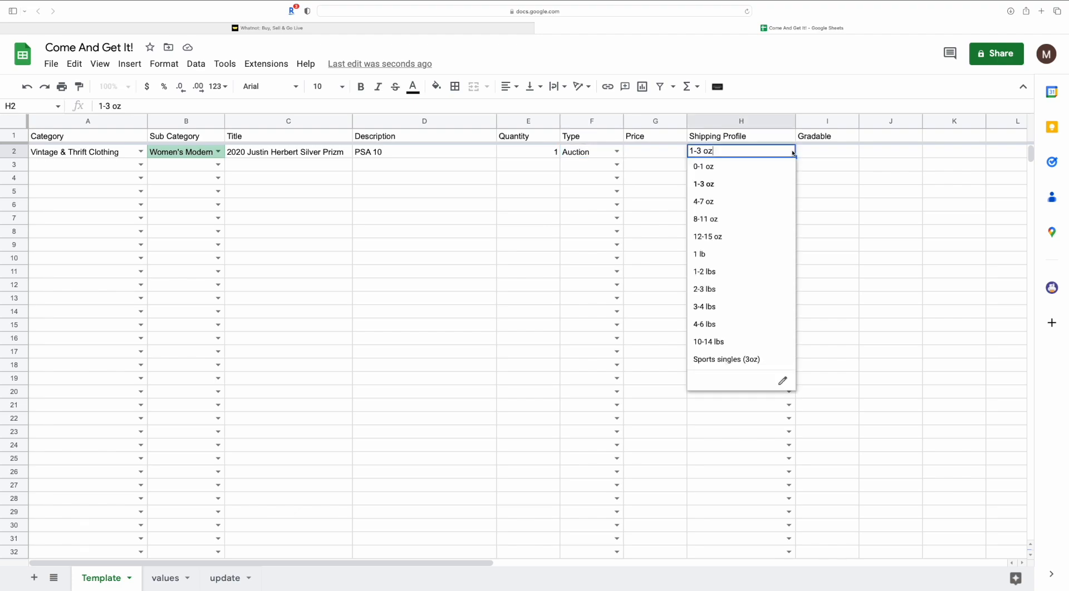
left_click(670, 204)
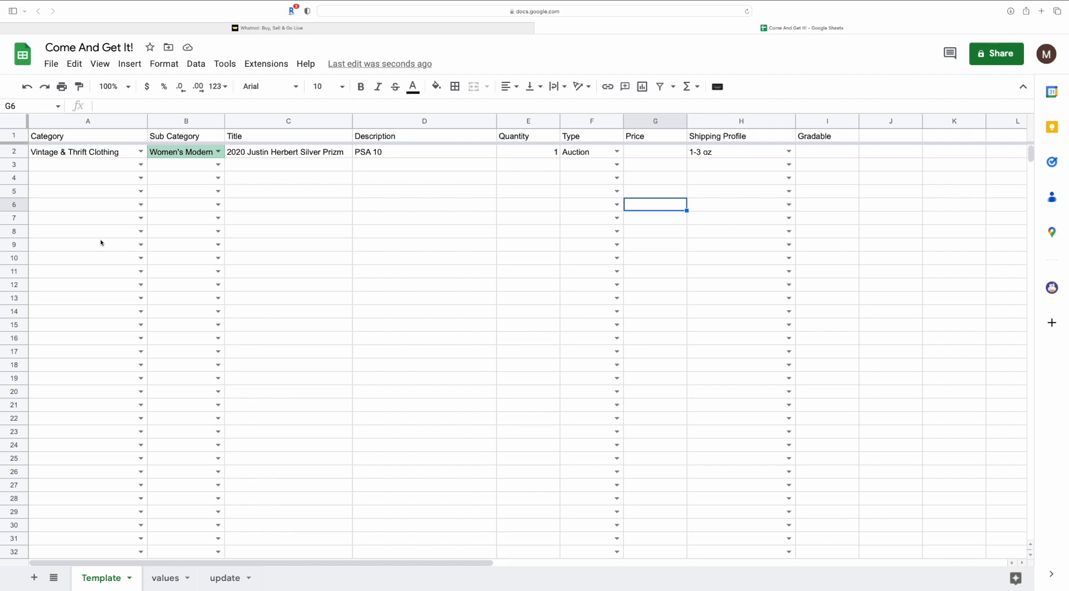
Fill row 2's category and sub category down through row 25
left_click(106, 155)
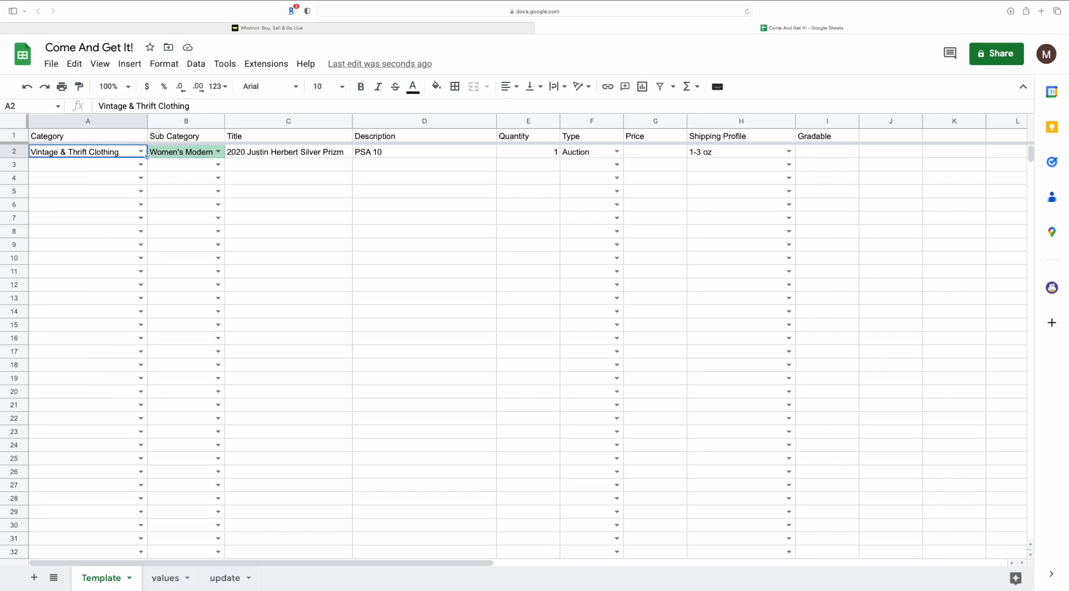
left_click_drag(147, 157, 127, 464)
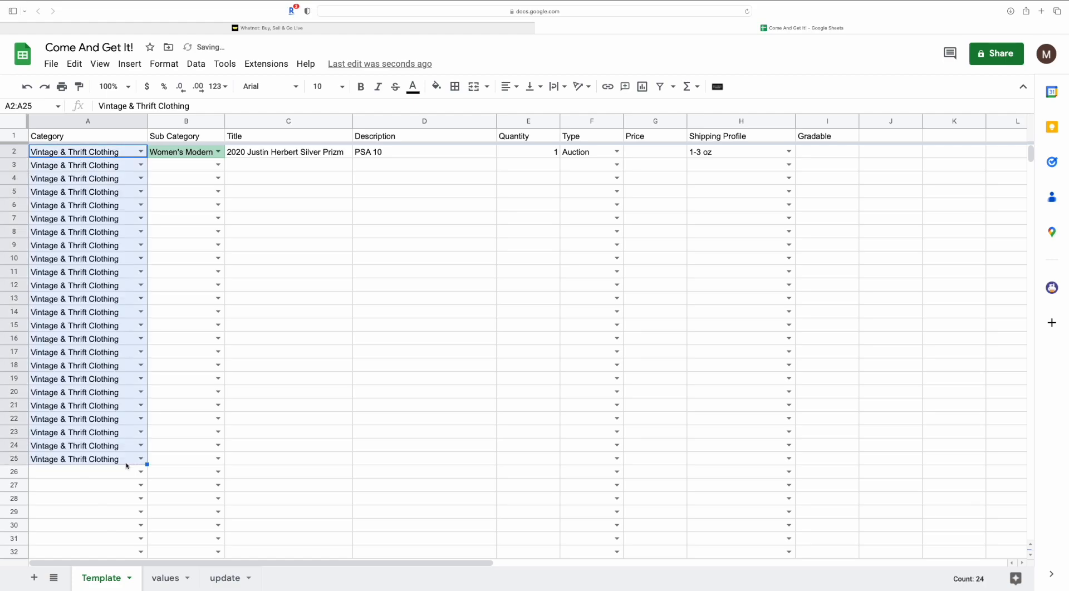
left_click(207, 157)
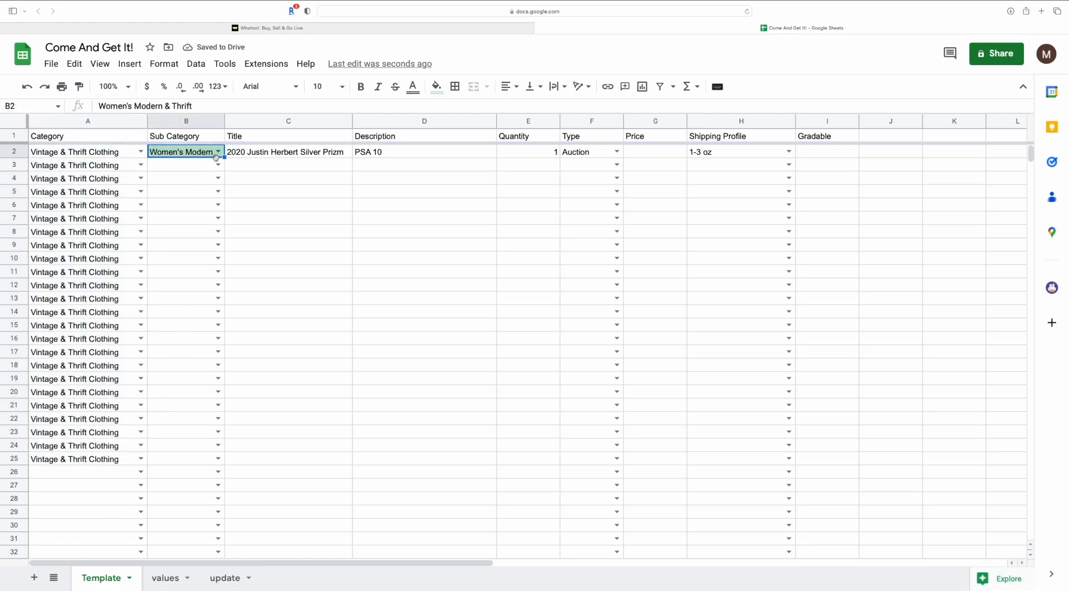
left_click_drag(224, 158, 220, 463)
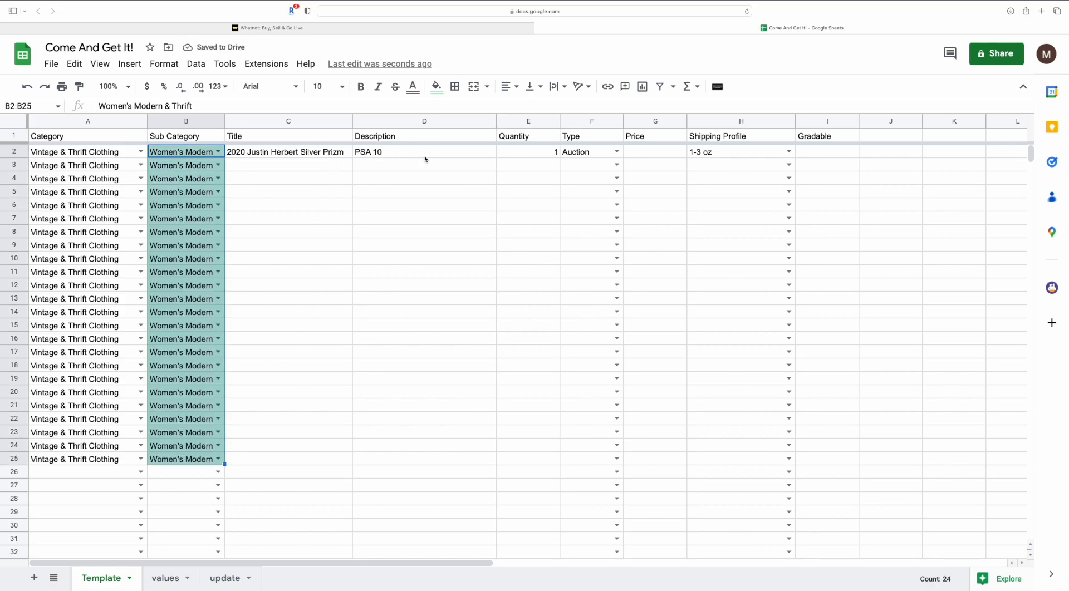
Fill the quantity of 1 and the Auction type from row 2 down through row 25
left_click(545, 154)
left_click_drag(559, 157, 559, 458)
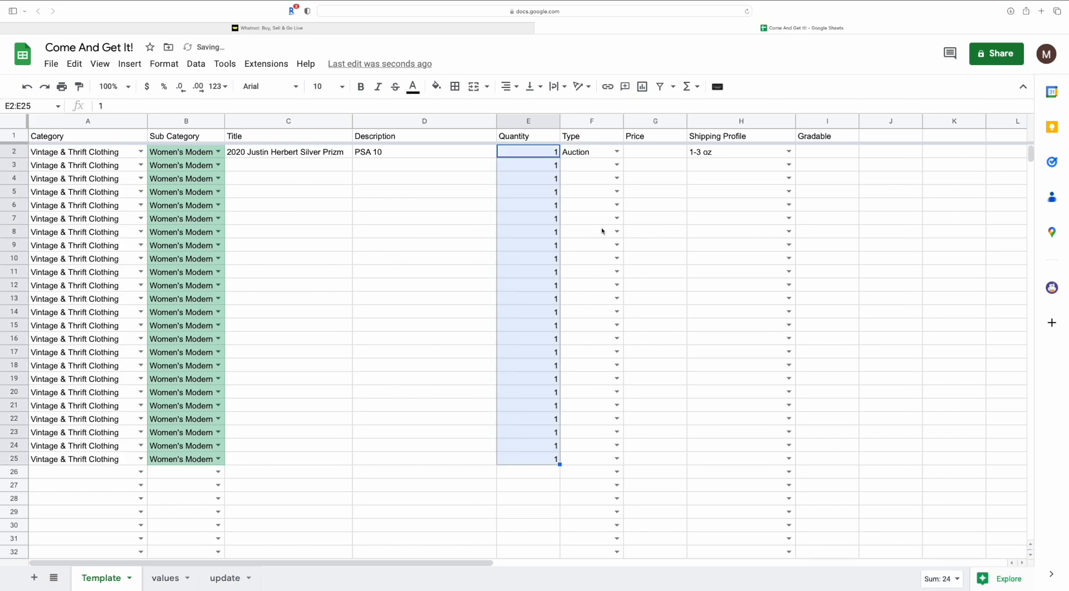
left_click(600, 153)
left_click_drag(623, 157, 612, 462)
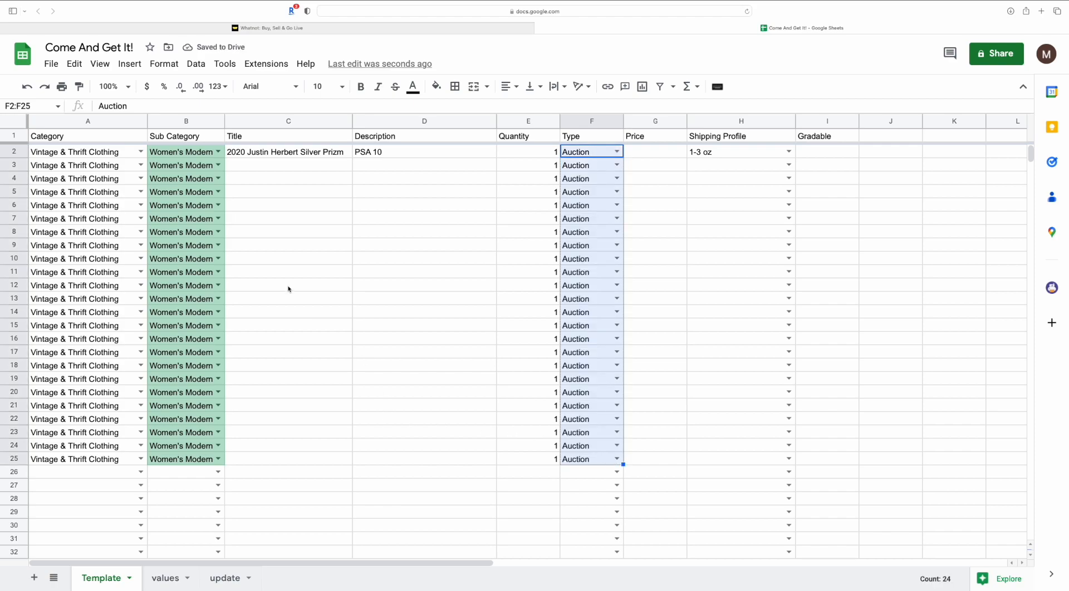
Replace the sample title in row 2 with the number 021
left_click(275, 156)
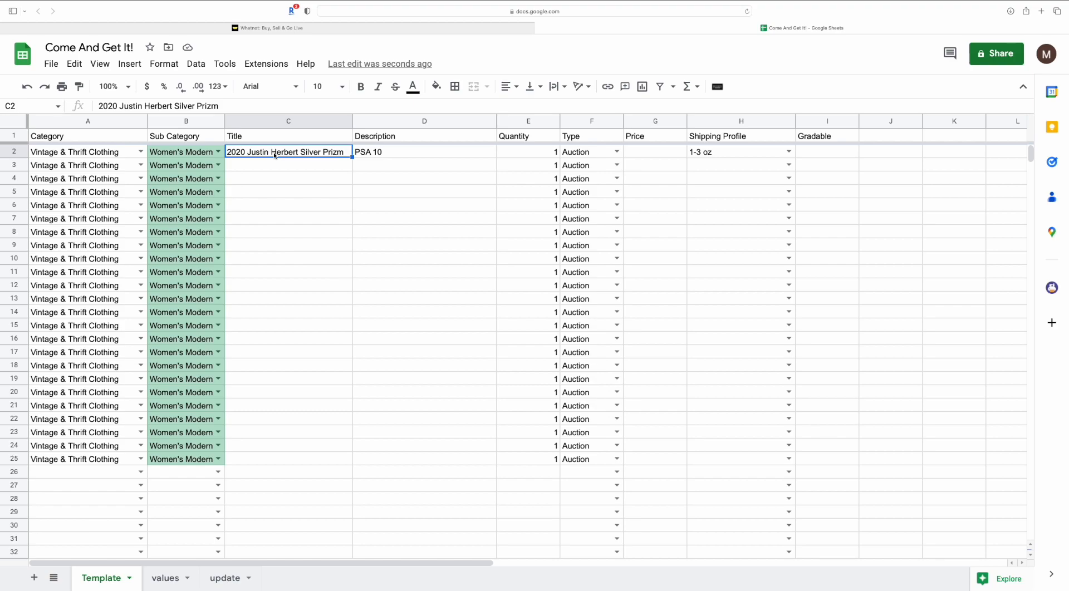
type("021")
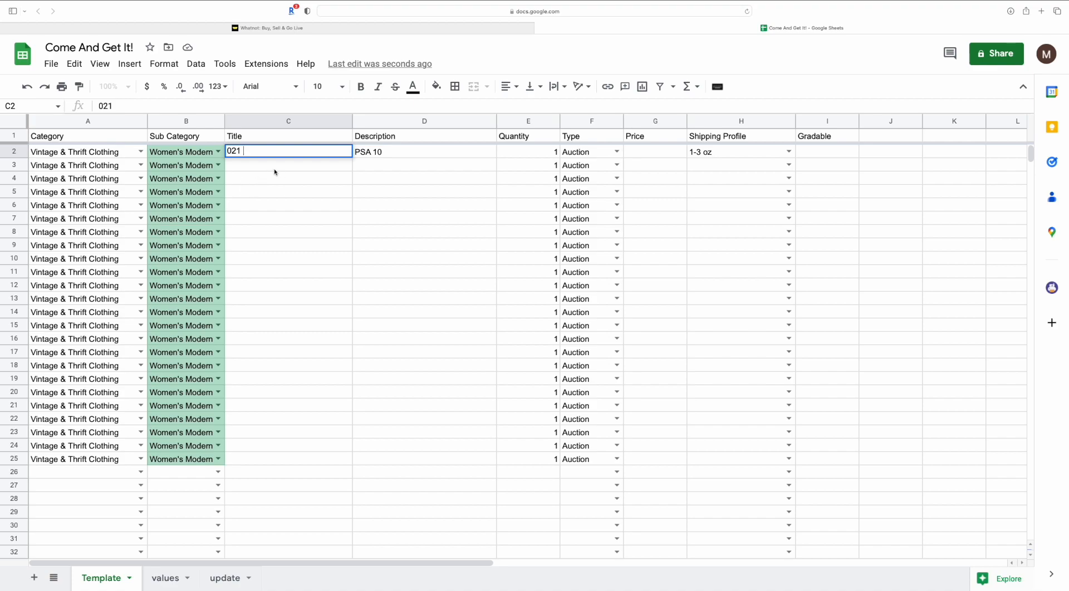
key("Return")
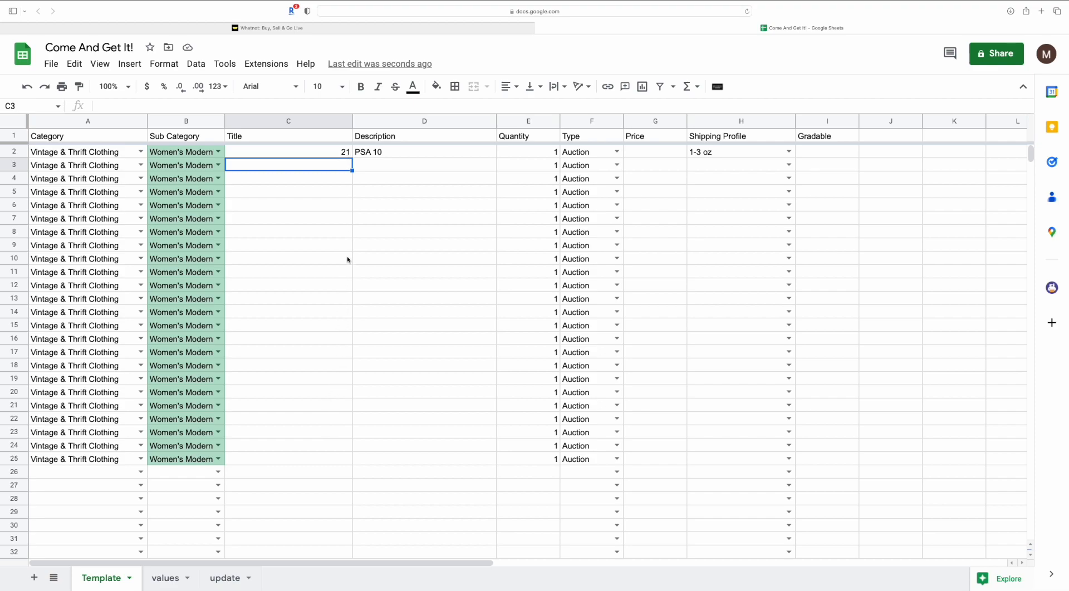
Set the title in row 2 to 021, stored as plain text to keep its leading zero
left_click(344, 153)
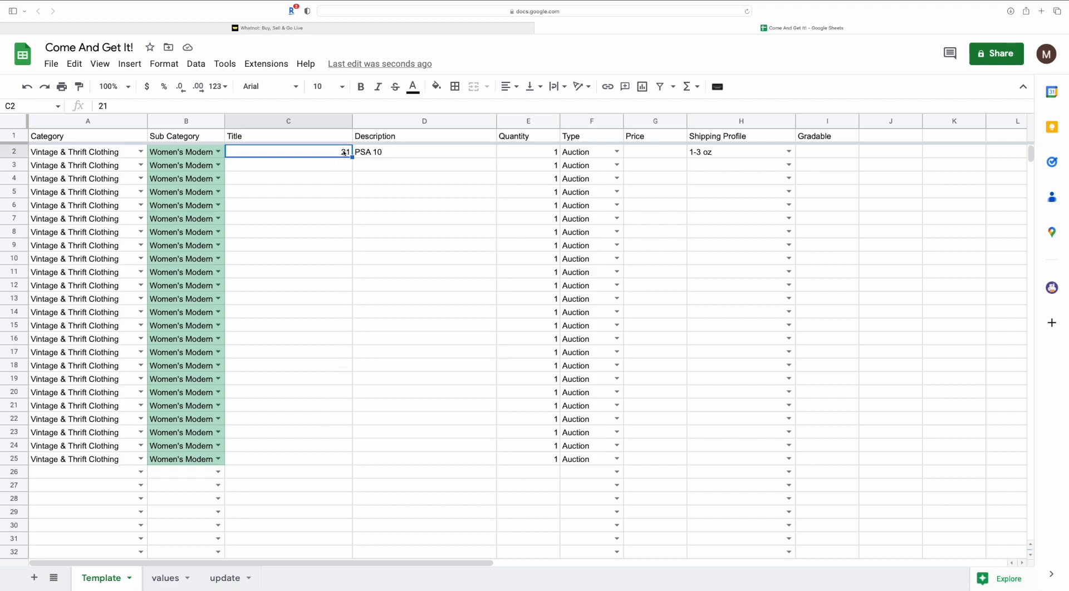
double_click(344, 153)
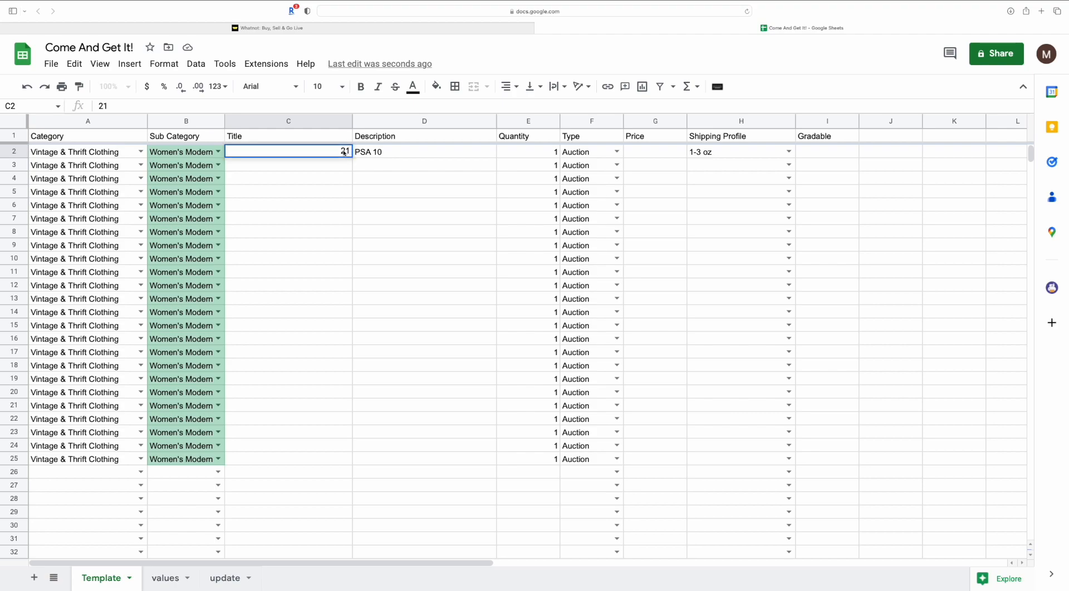
double_click(344, 151)
type("'")
type("021")
left_click(322, 251)
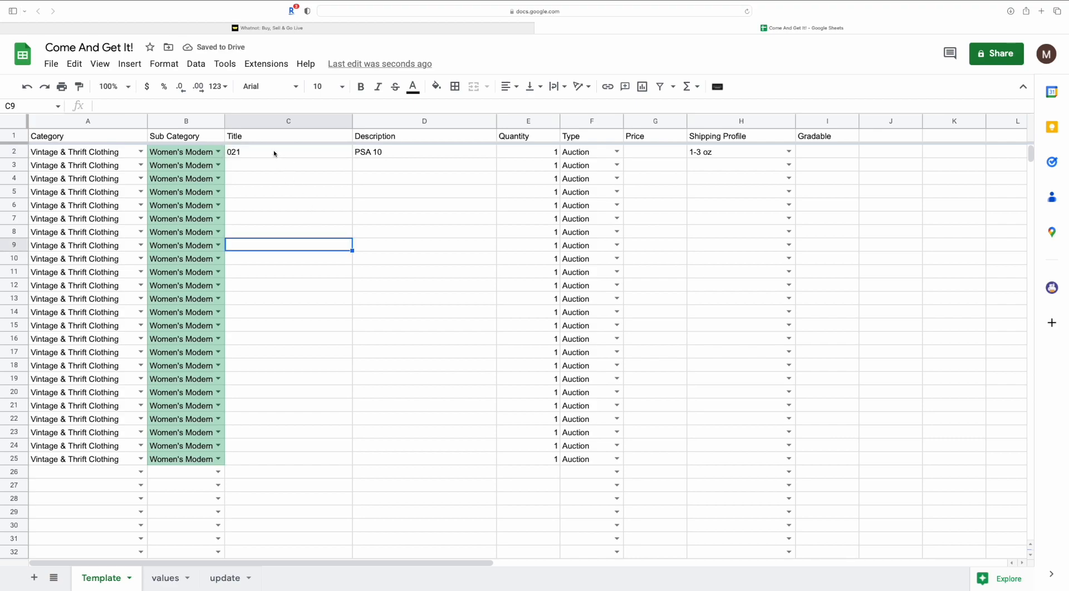
Fill the title numbering from row 2 down through row 25 as a series from 021 to 044
left_click(346, 154)
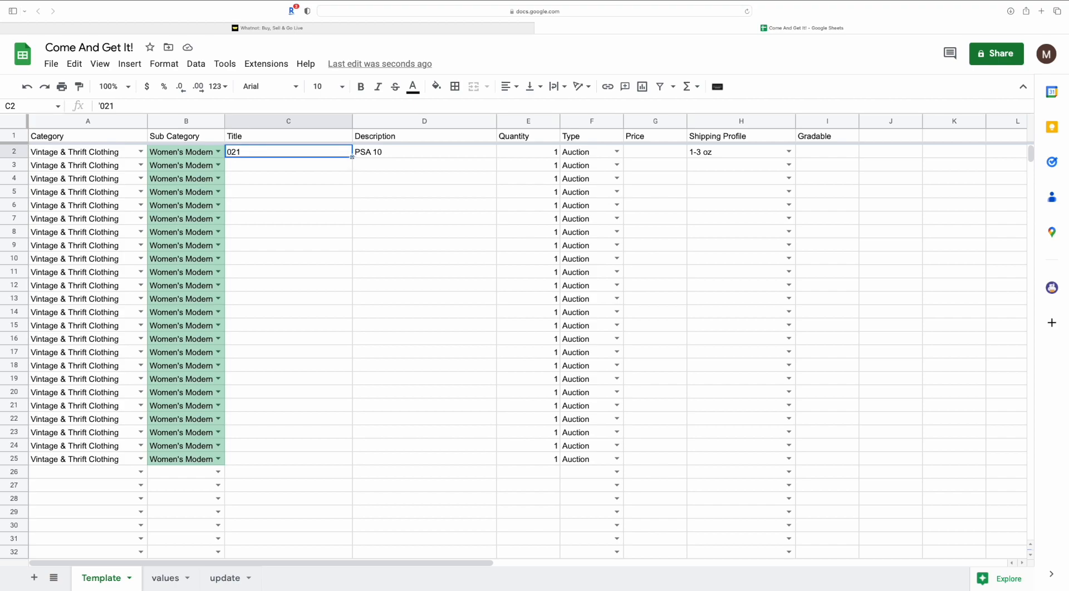
left_click(352, 156)
left_click_drag(352, 157, 337, 457)
left_click_drag(338, 457, 338, 458)
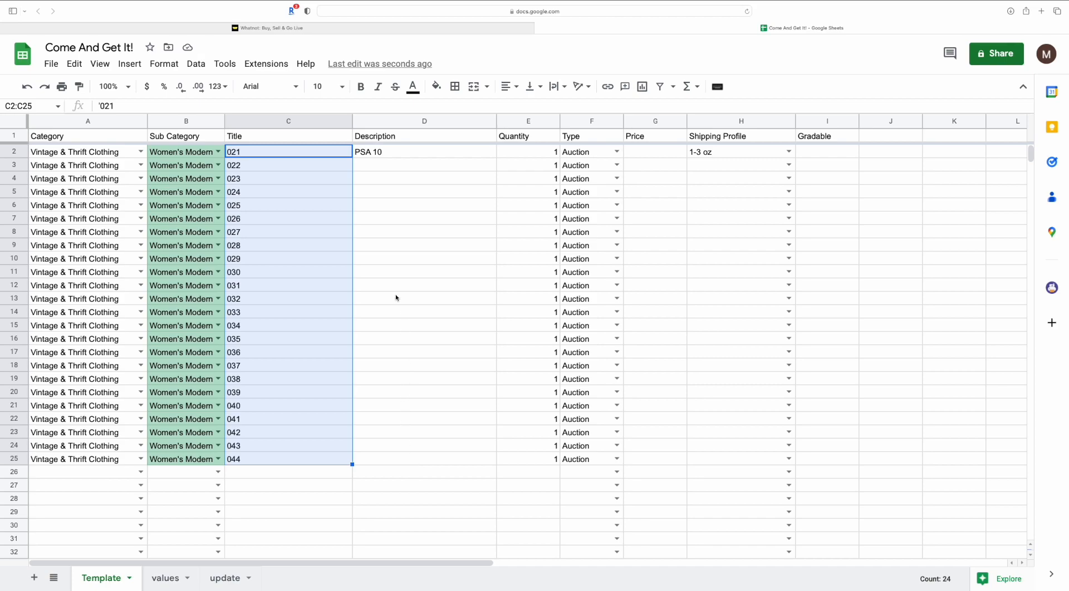
left_click(319, 235)
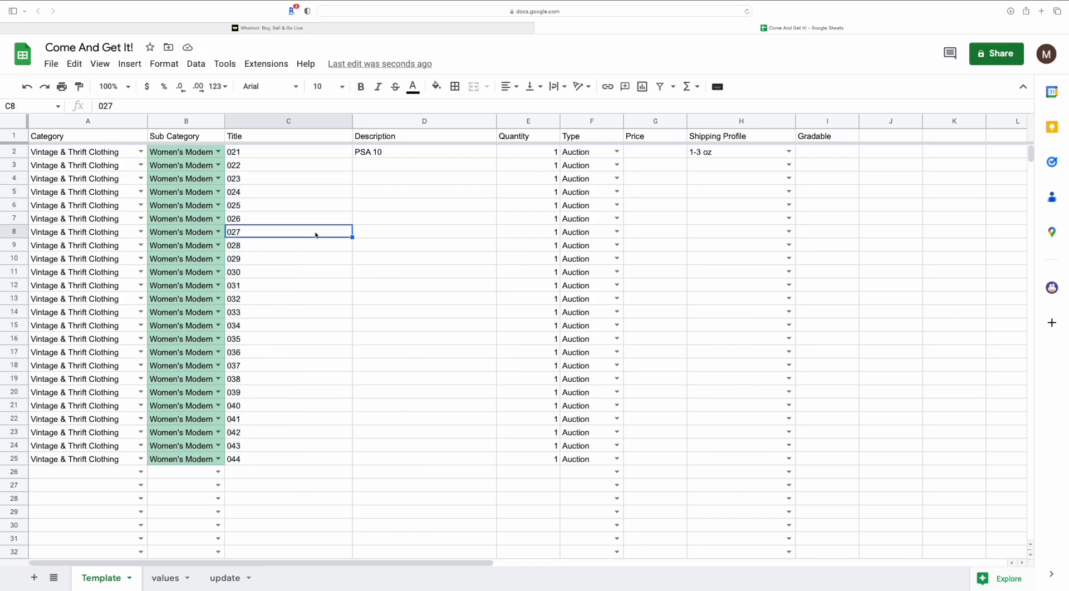
Extend row 2's title to "021 - Free People Crocheted Dress - Beige" and set its description to Medium
double_click(271, 152)
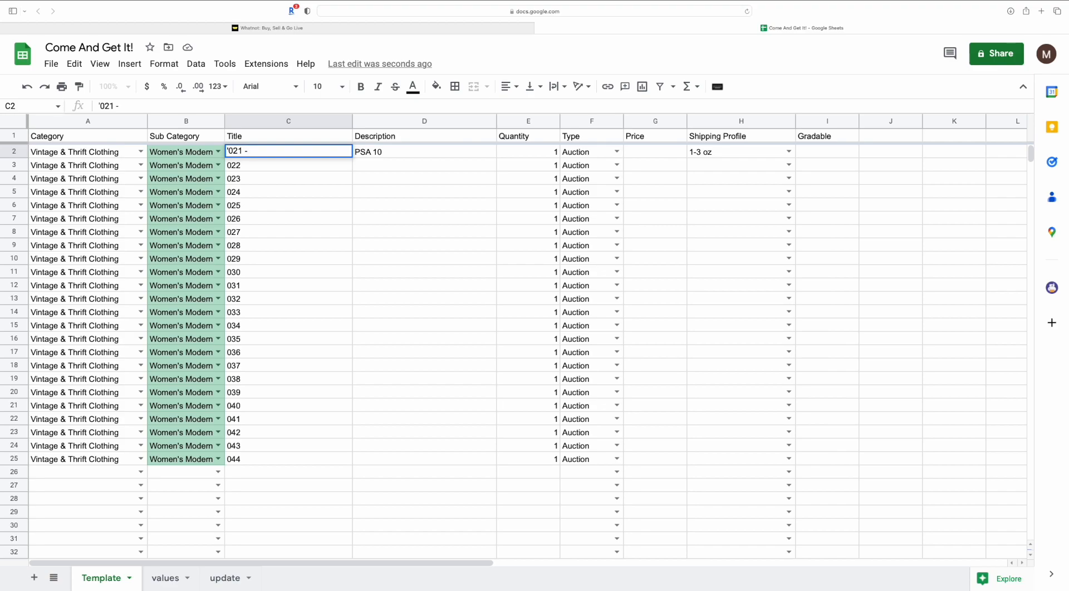
type("Free People Cro")
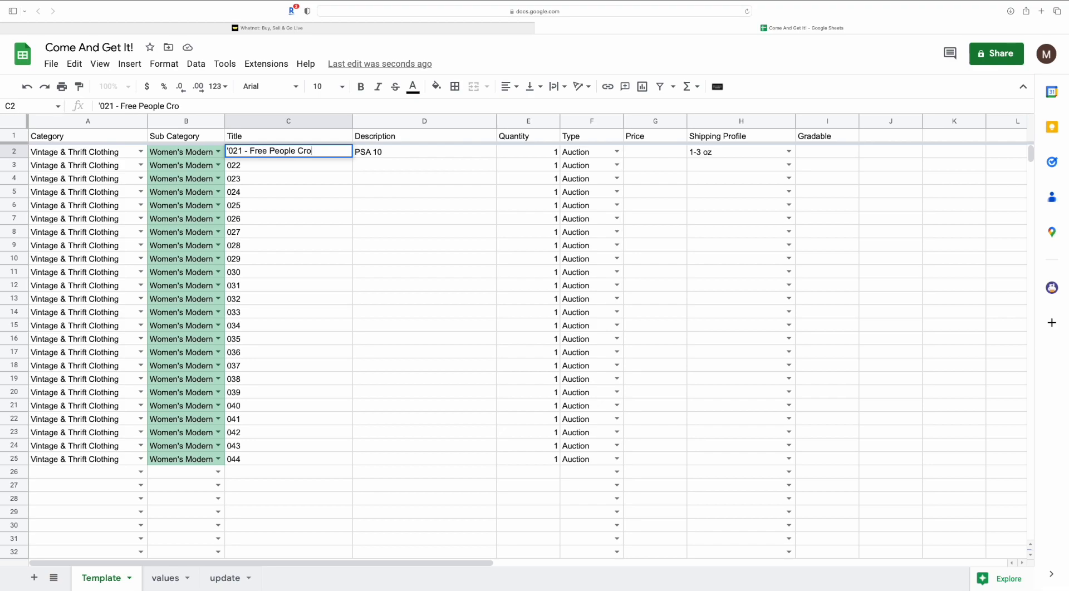
type("cheted Dress - Beige")
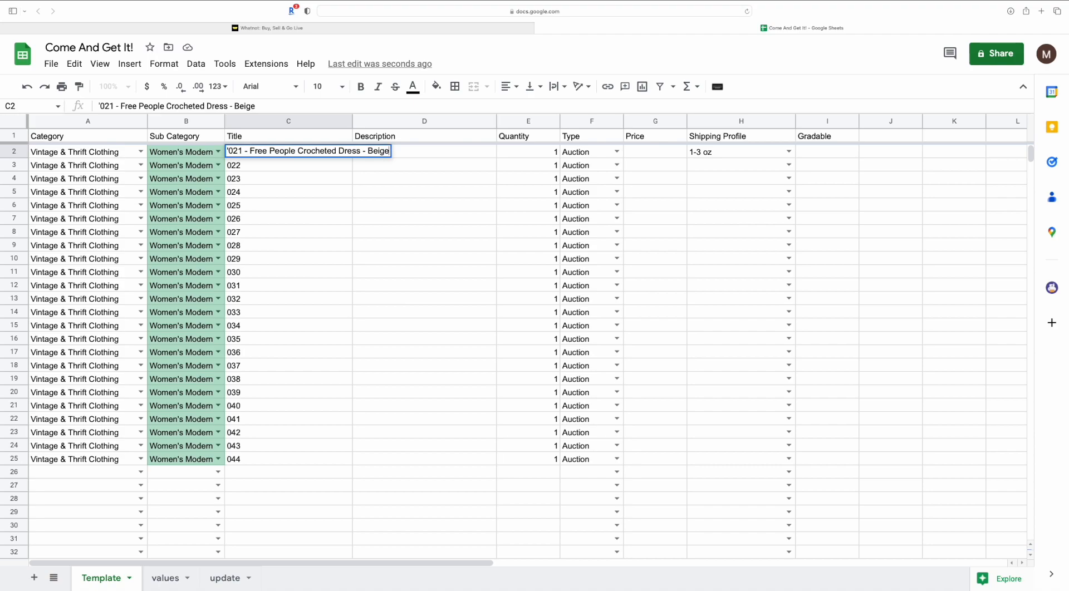
key("Tab")
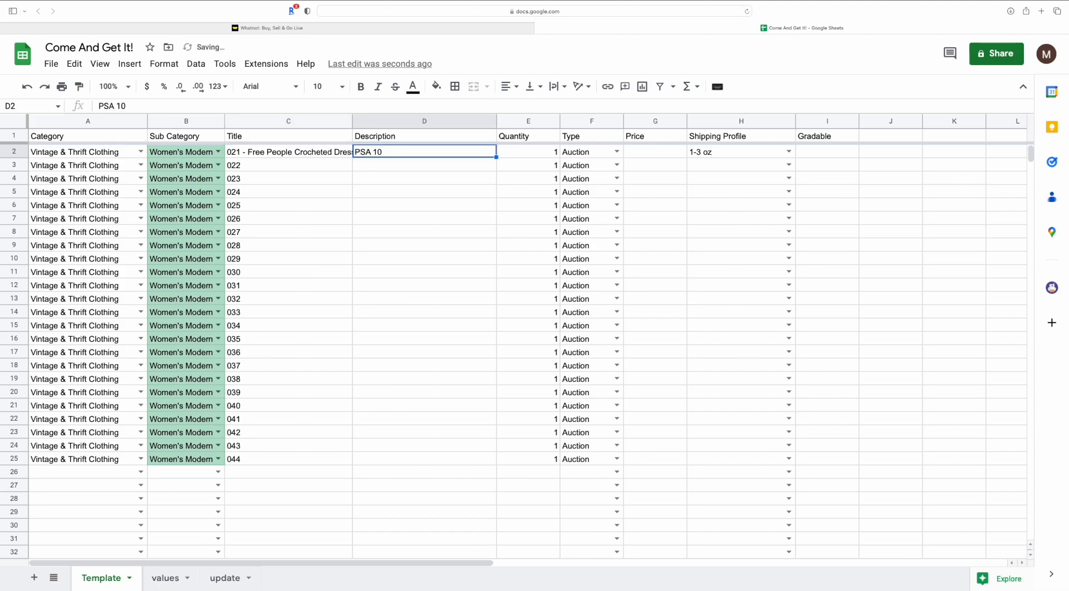
type("Medium")
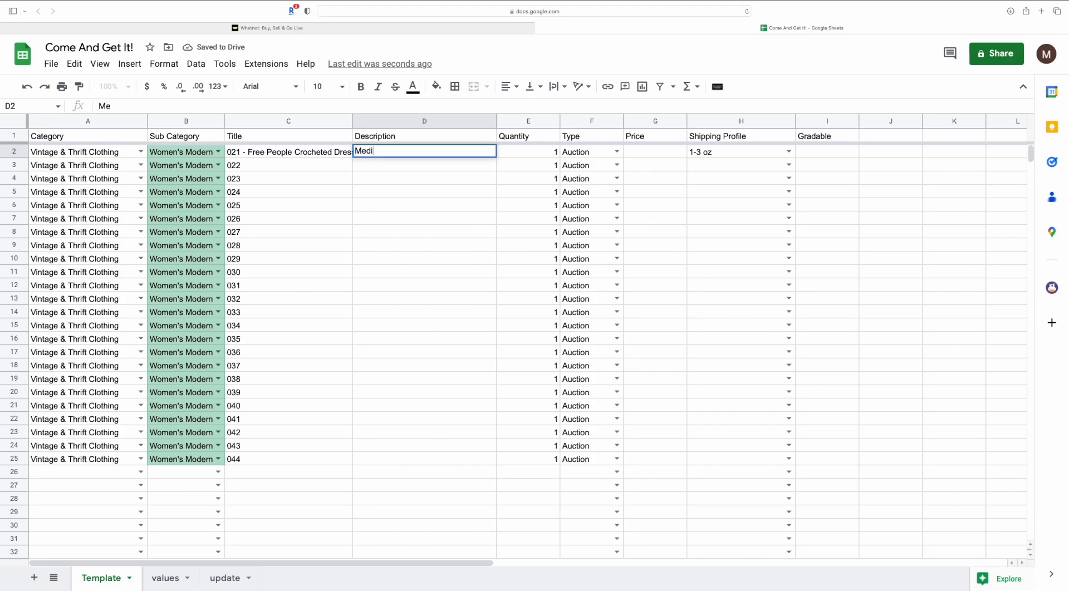
key("Tab")
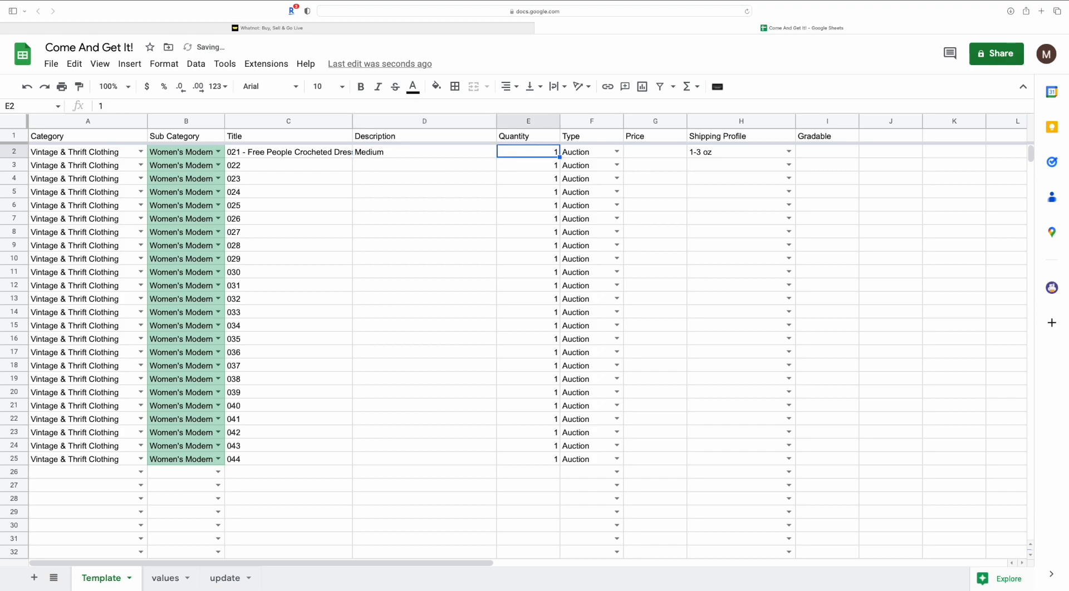
Set row 2's price to 15 and its shipping profile to 12-15 oz
key("Tab")
key("Tab")
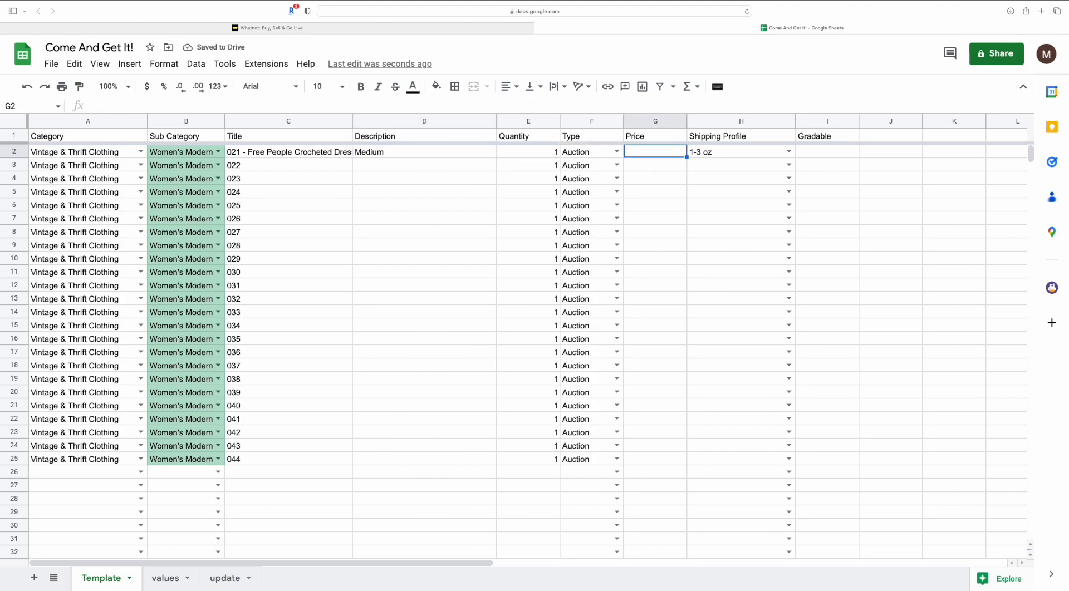
type("15.")
key("Tab")
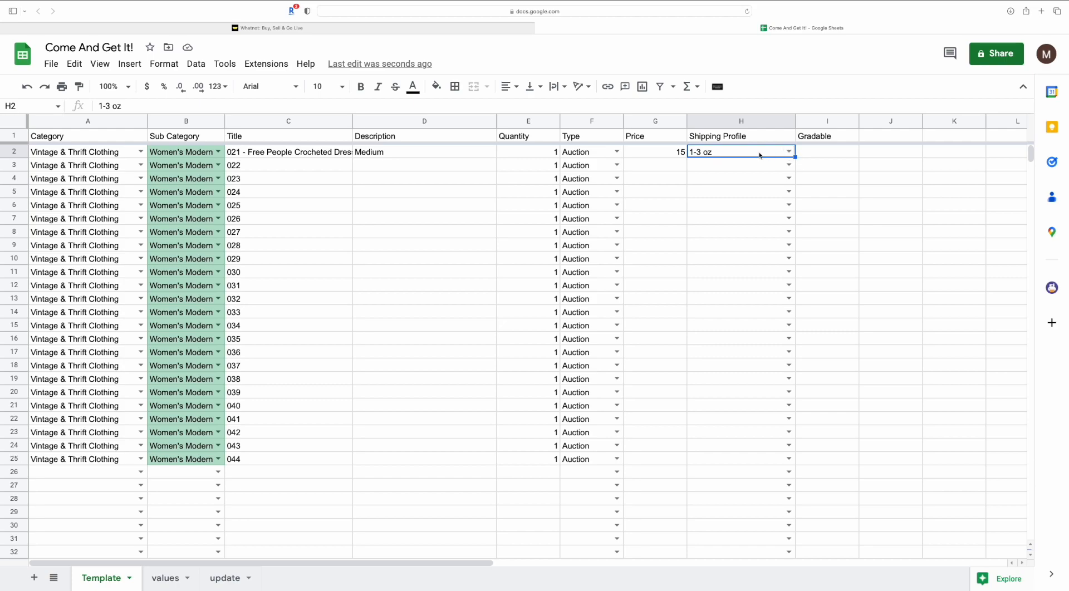
left_click(790, 152)
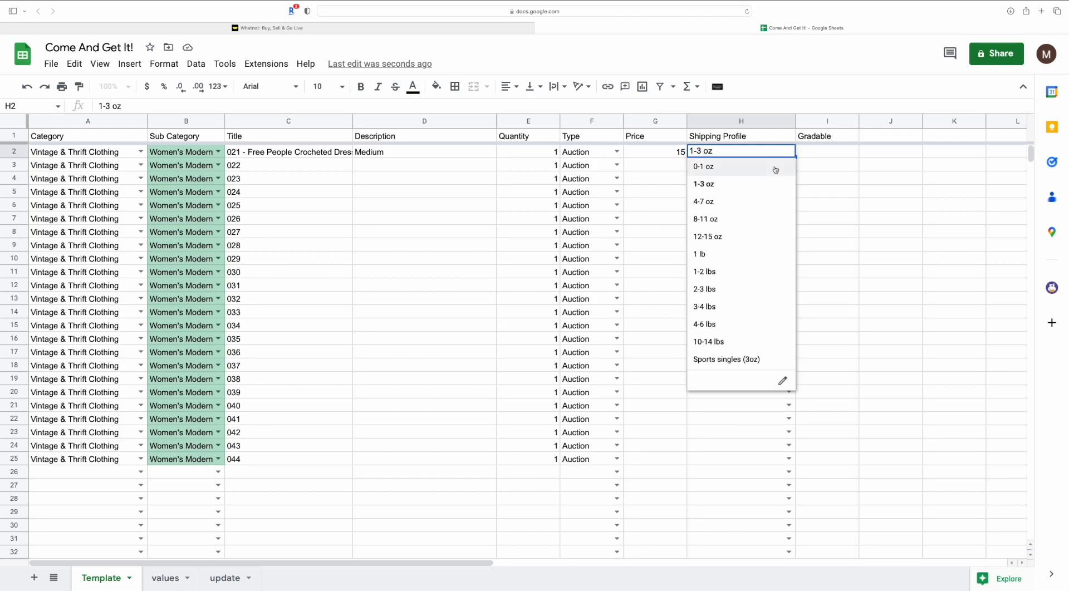
left_click(723, 237)
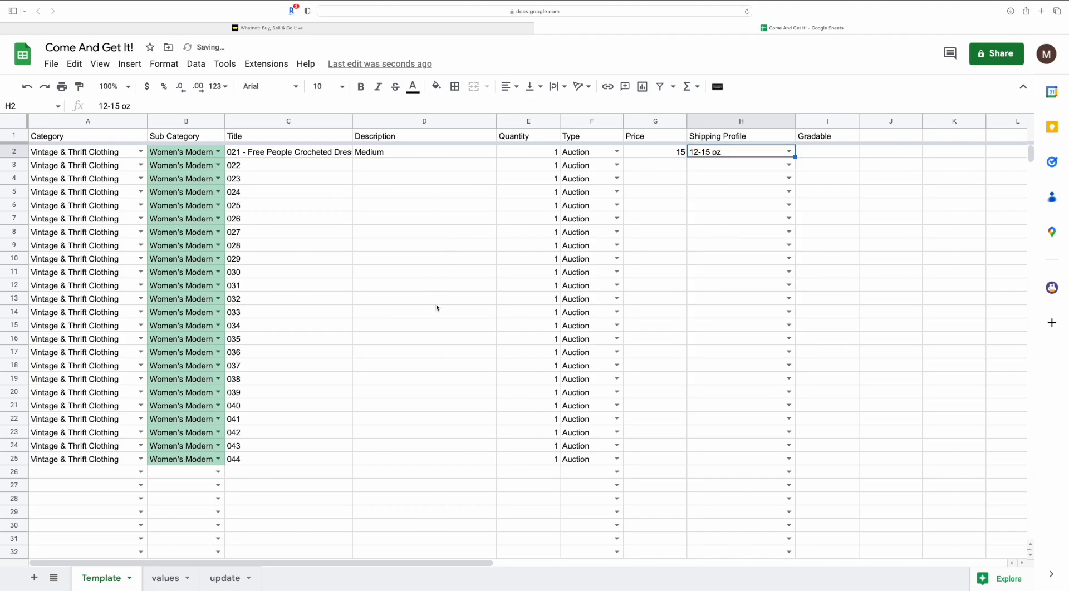
Extend row 3's title to "022 - Free People Jeans - Distressed" and enter "Sz 29" as its description
double_click(254, 165)
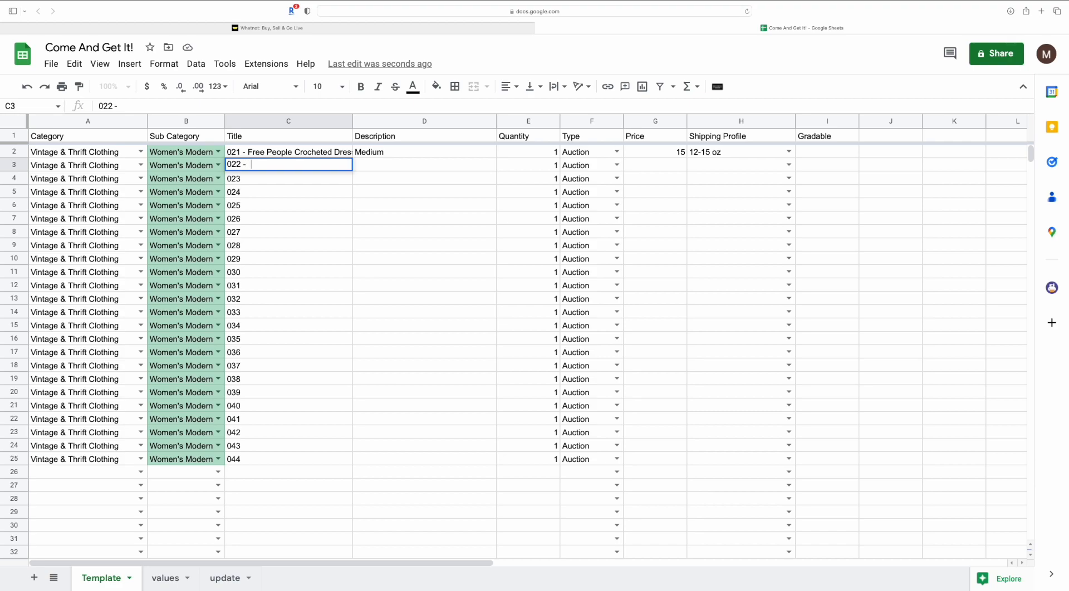
type("Free People Je")
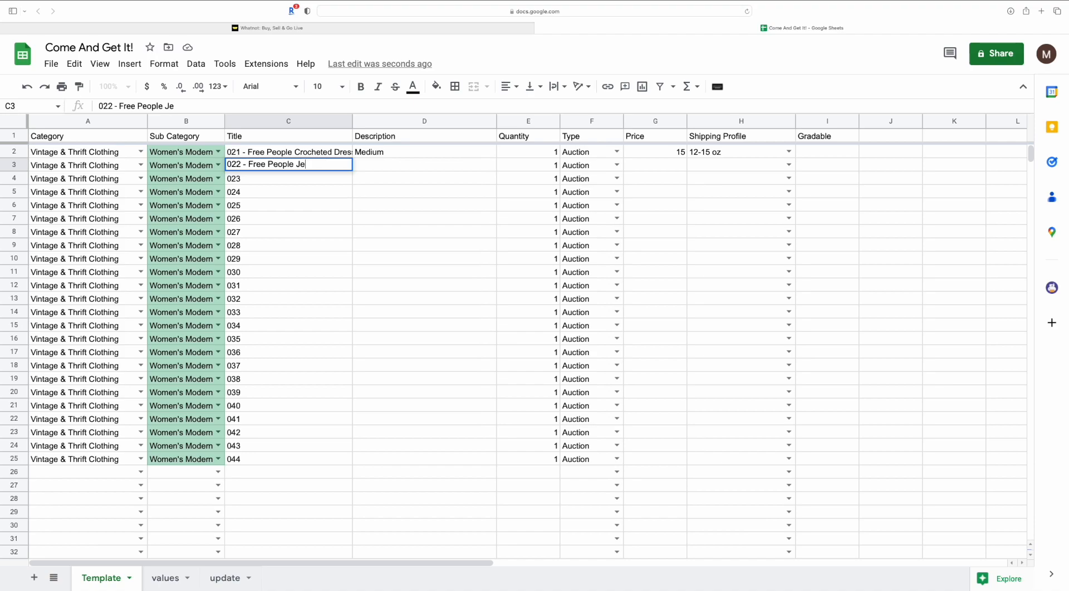
type("ans - Distressed")
key("Tab")
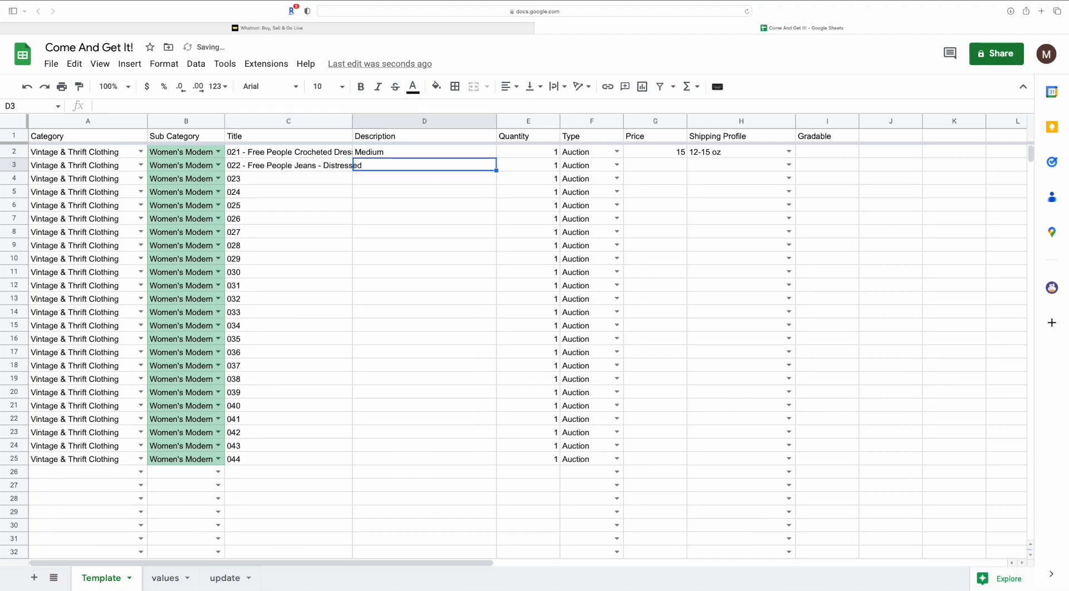
type("Sz 29")
key("Tab")
Set row 3's price to 20 and its shipping profile to 1-2 lbs
key("Tab")
key("Tab")
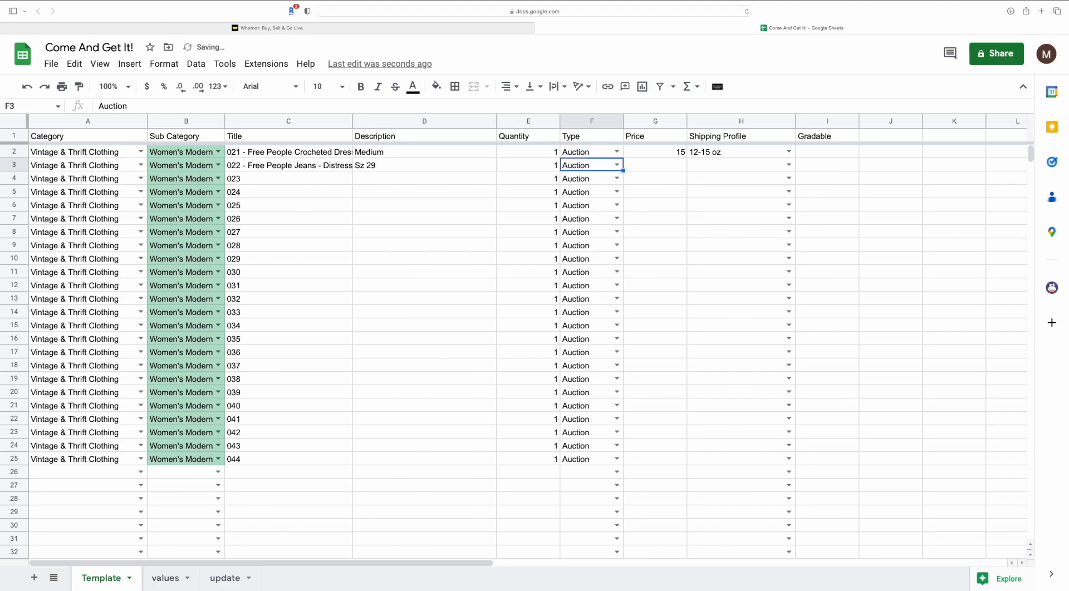
type("20")
key("Tab")
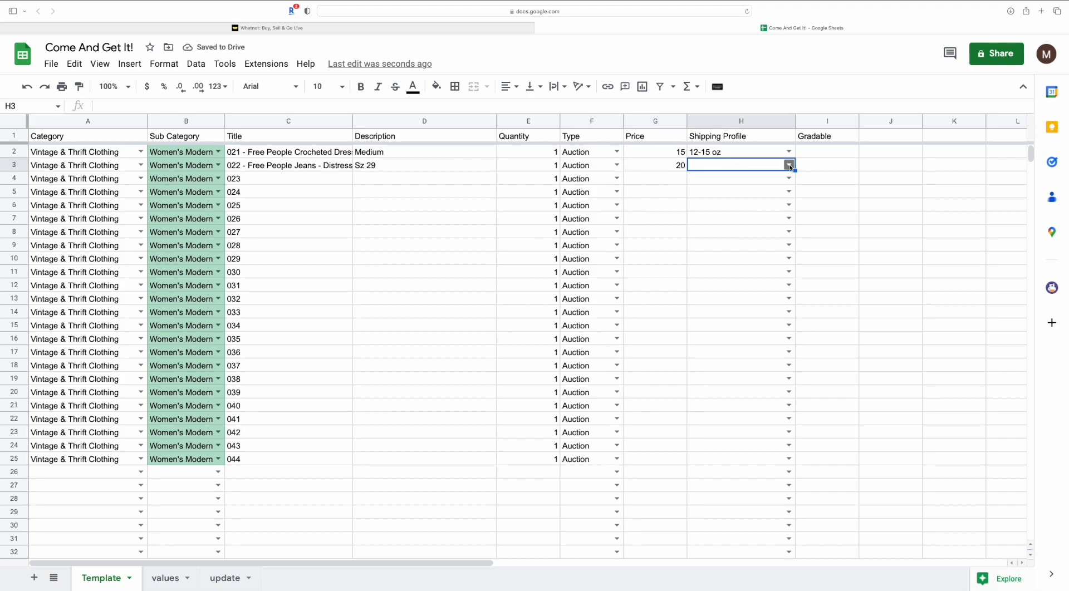
left_click(789, 165)
left_click(725, 287)
Extend row 4's title to "023 - Good American Jeans - Flare and Distressed" and enter "Sz 32" as its description
left_click(282, 181)
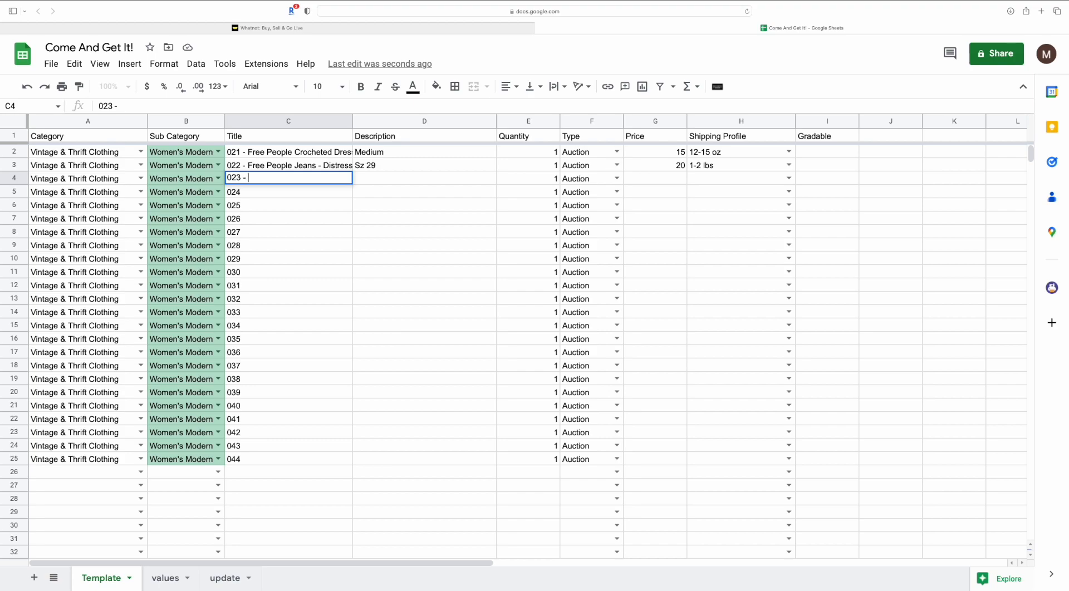
type("Good Amneri")
key("BackSpace")
key("BackSpace")
key("BackSpace")
key("BackSpace")
type("erican Jeans")
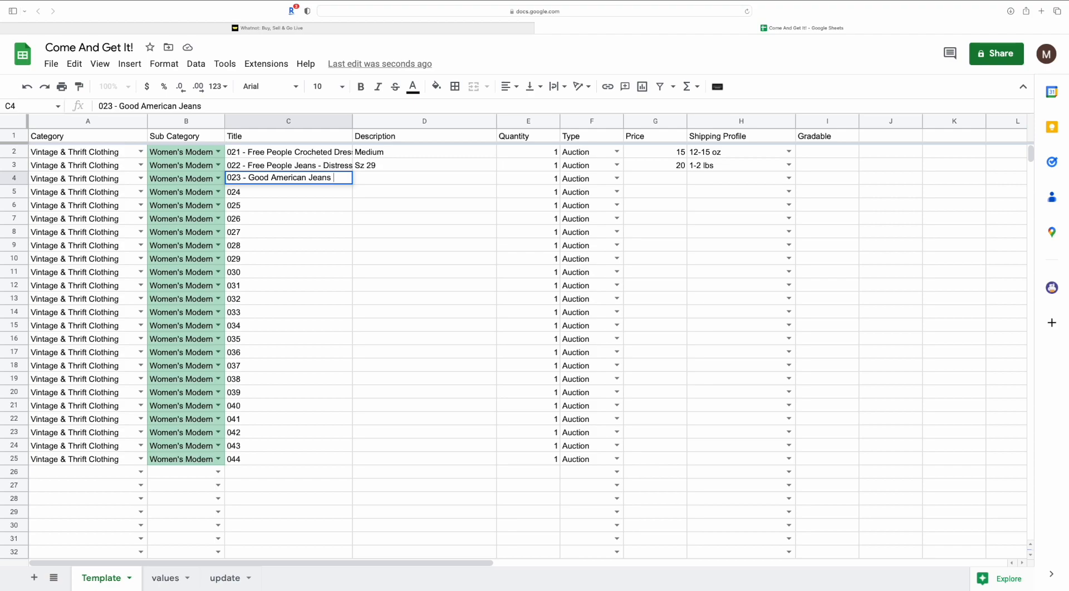
type(" - Flare and Distre")
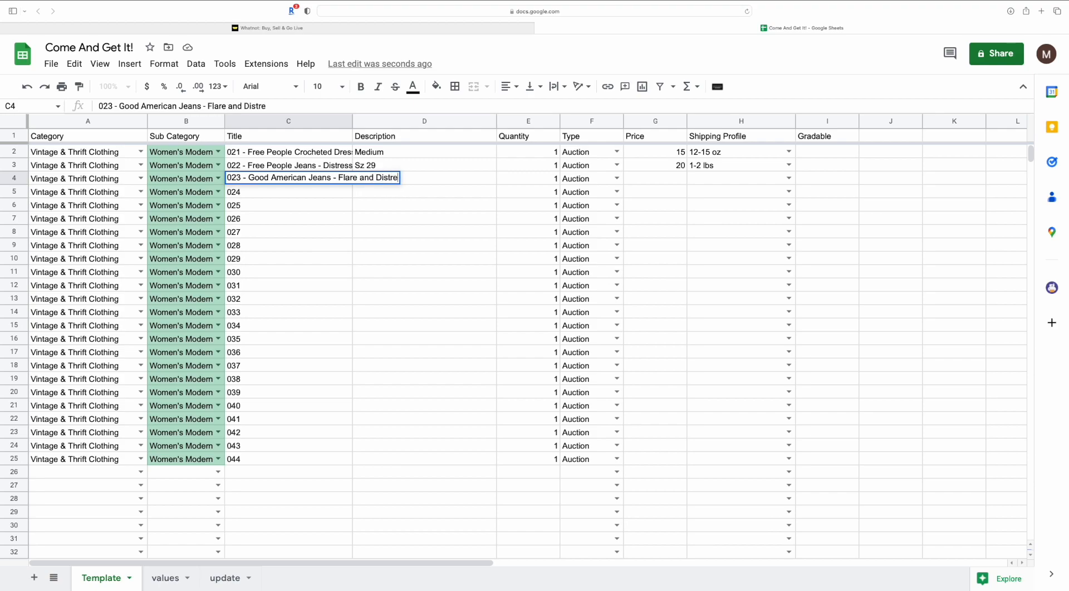
type("ssed")
key("Tab")
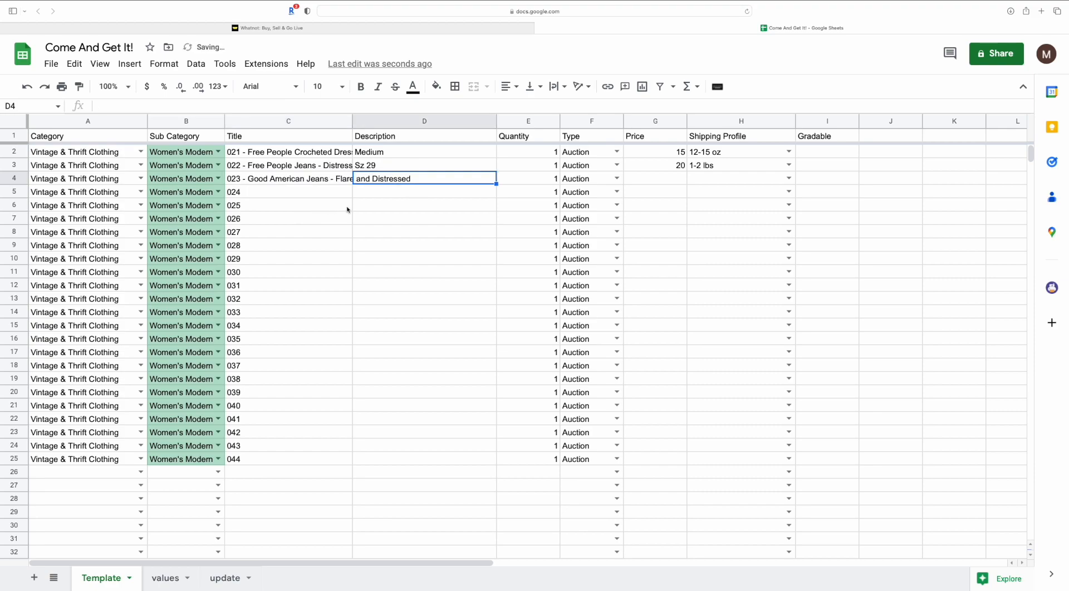
type("Sz 32")
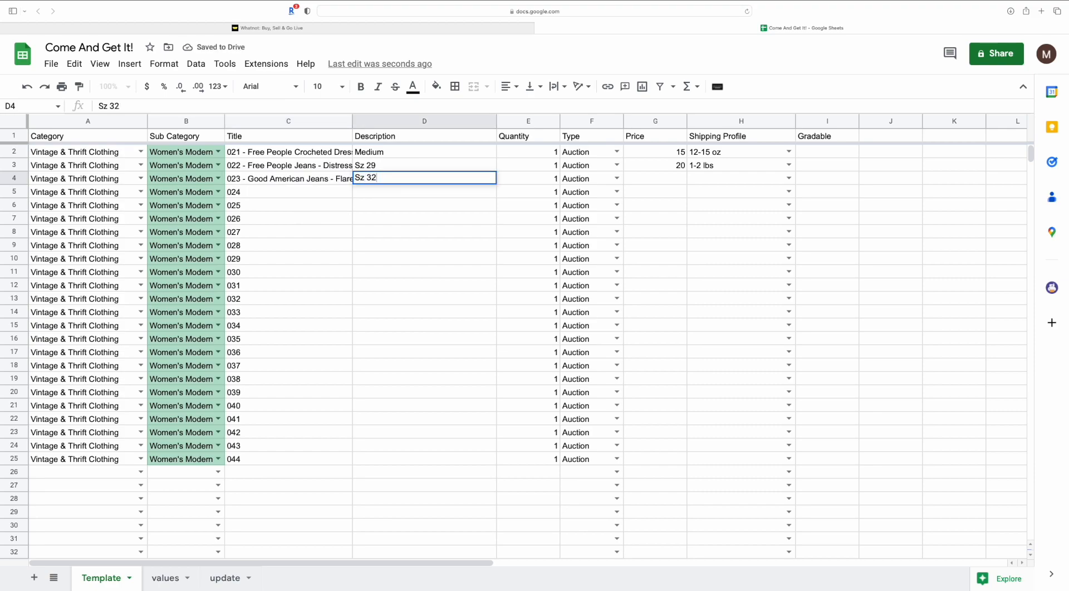
key("Tab")
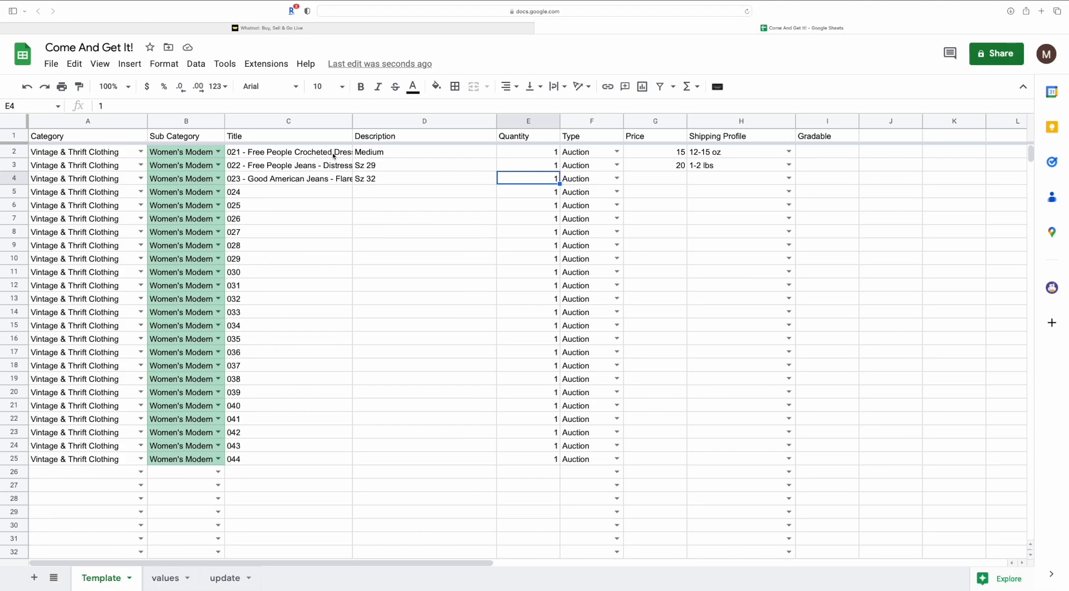
Set the text wrapping of the entire Title column to Wrap
left_click(307, 122)
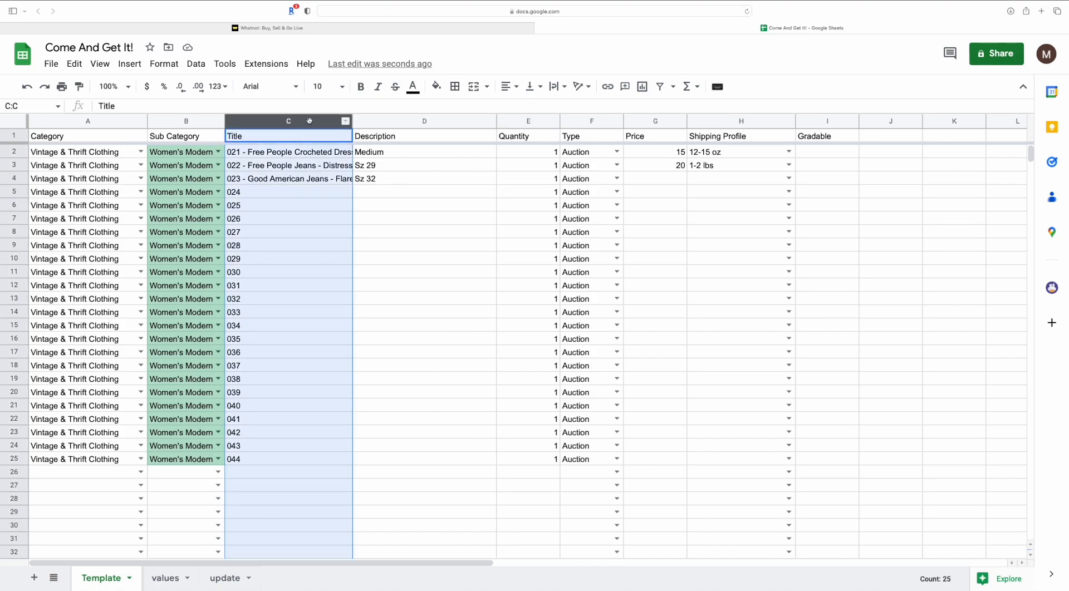
left_click(564, 87)
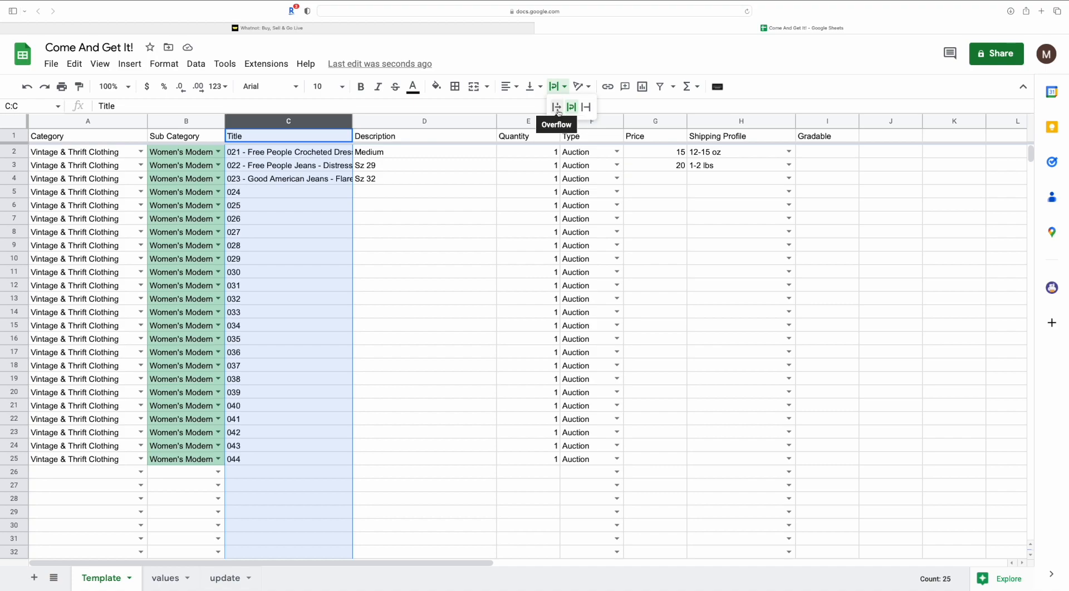
left_click(557, 108)
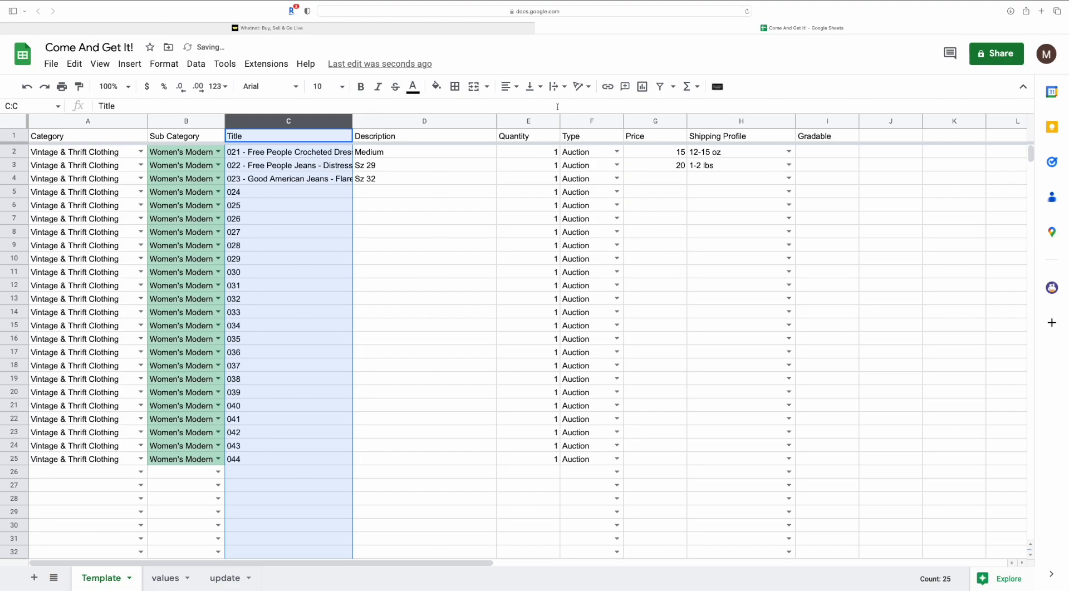
left_click(558, 88)
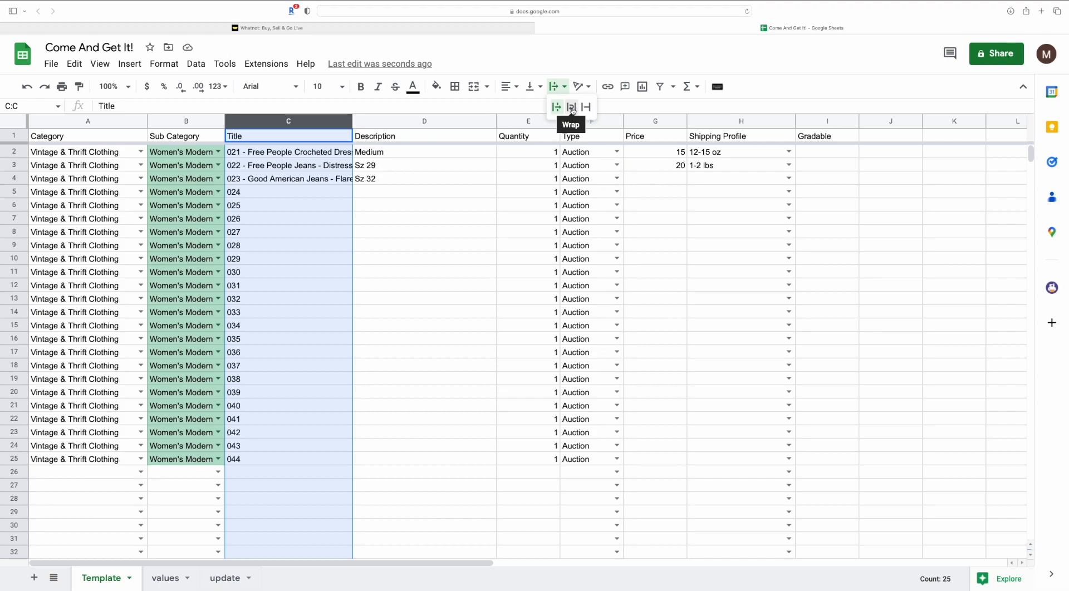
left_click(572, 108)
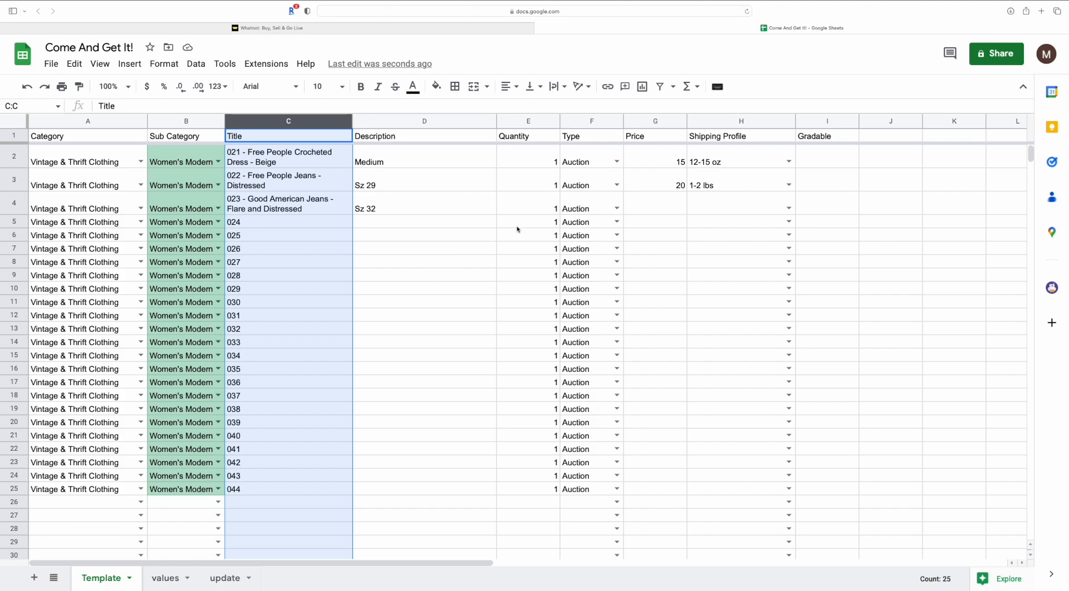
Set row 4's price to 25 and its shipping profile to 1-2 lbs
left_click(666, 214)
type("25")
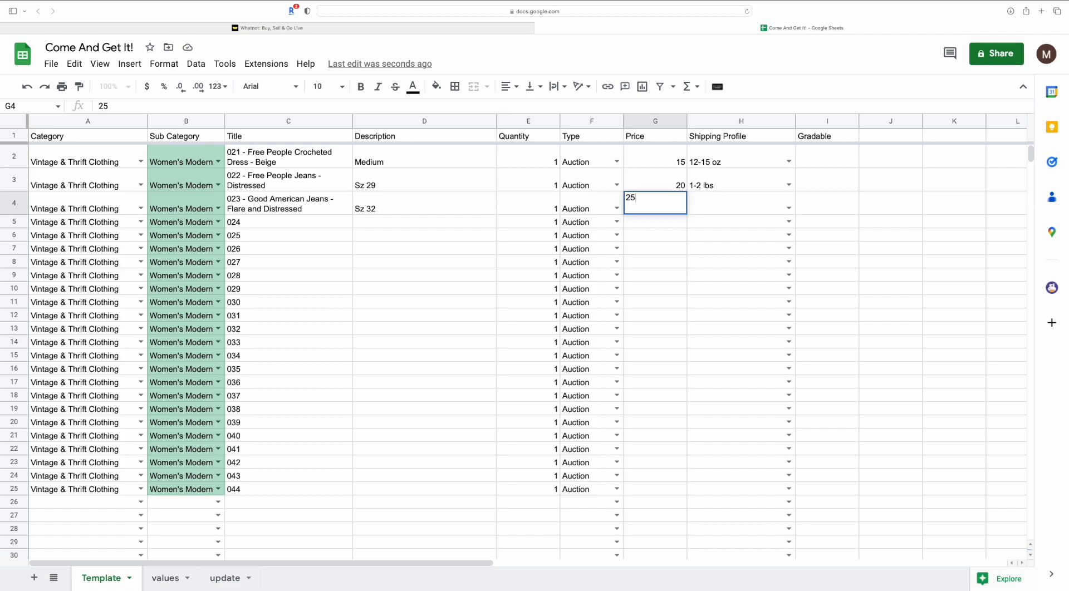
key("Tab")
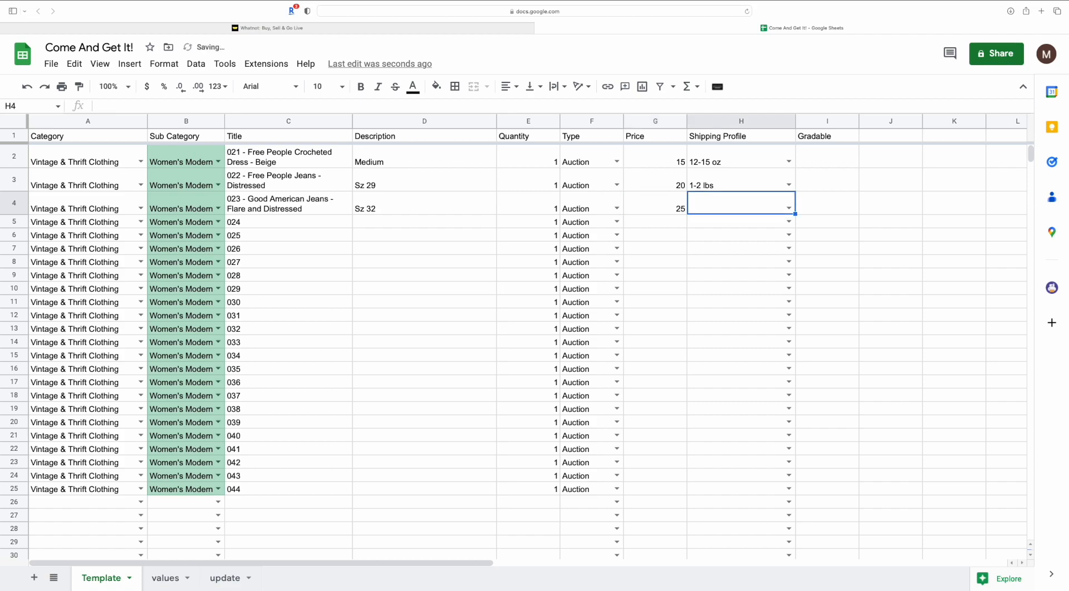
left_click(789, 210)
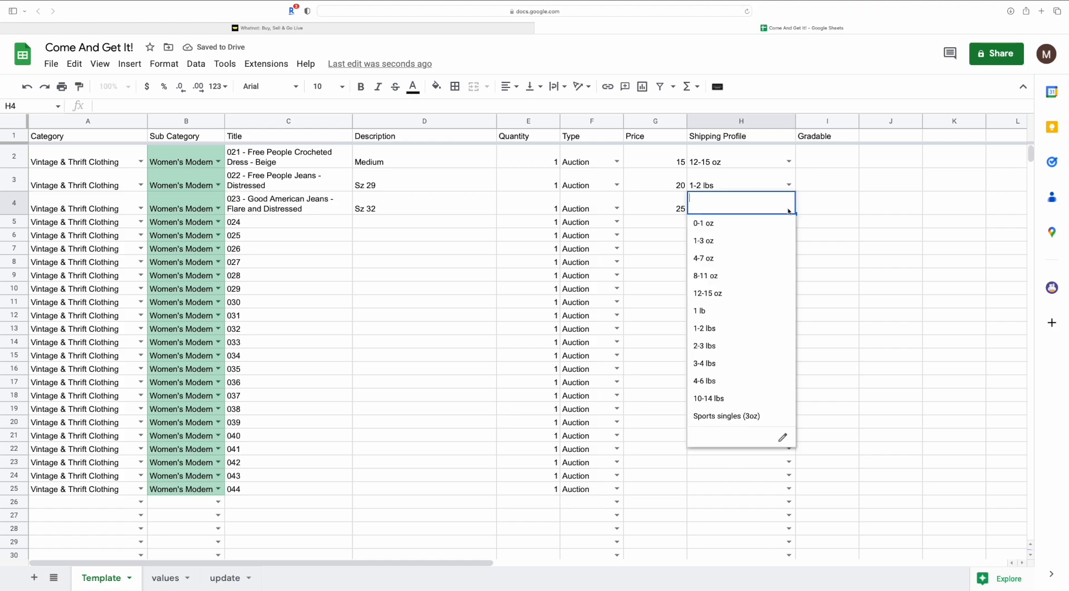
left_click(710, 330)
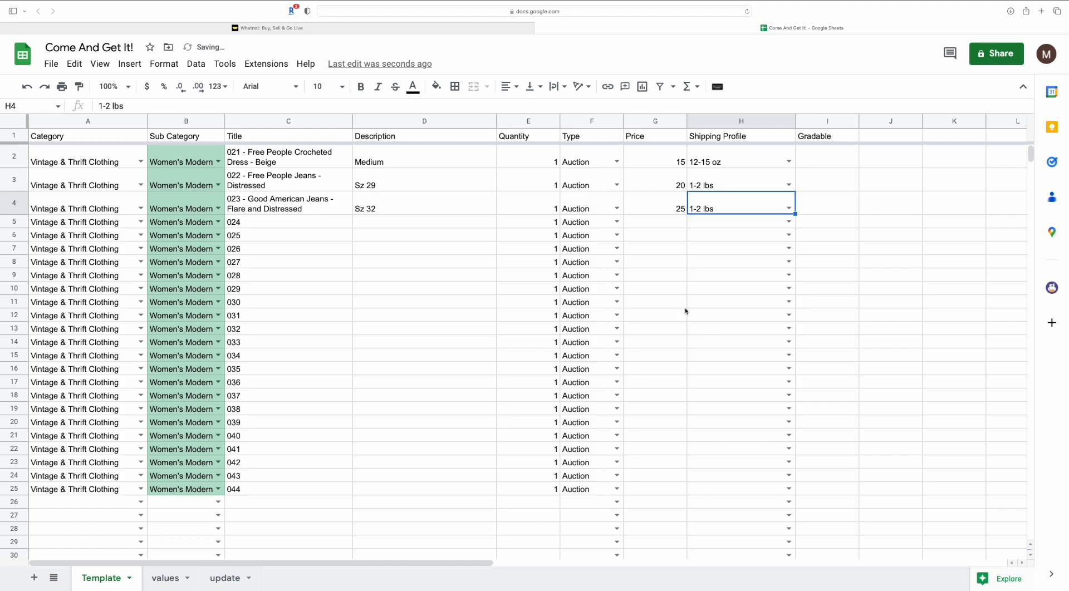
Clear the contents of the unfinished item rows 5 through 25
left_click(308, 277)
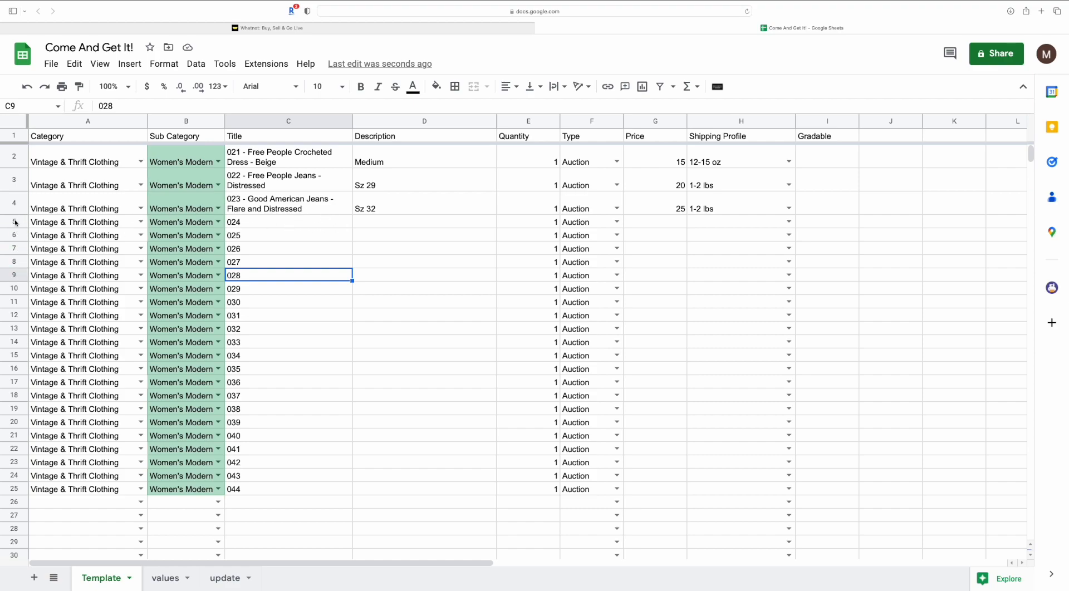
left_click_drag(15, 223, 23, 491)
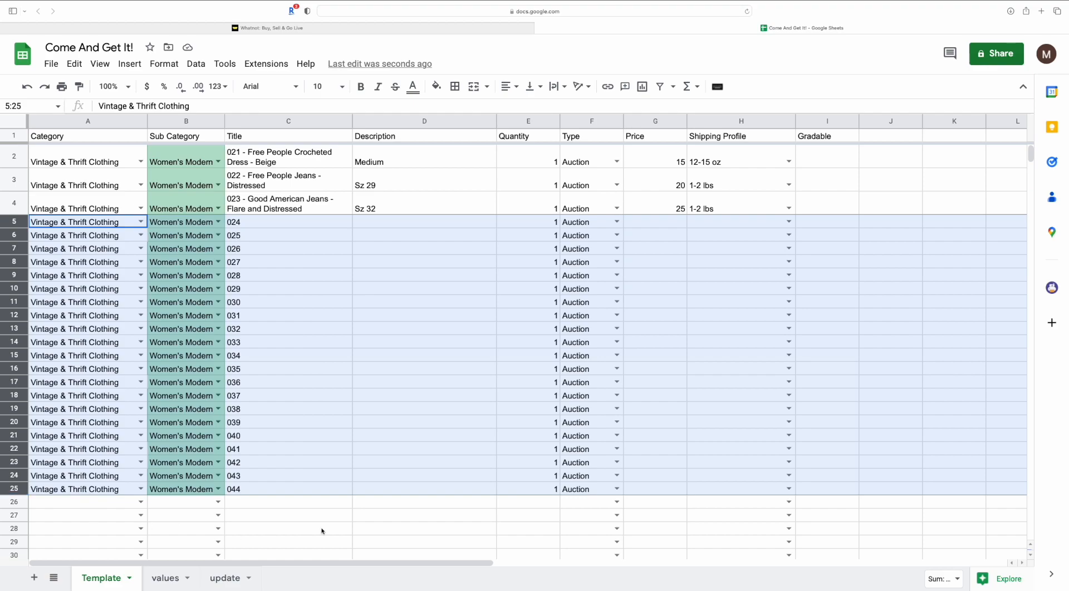
key("Delete")
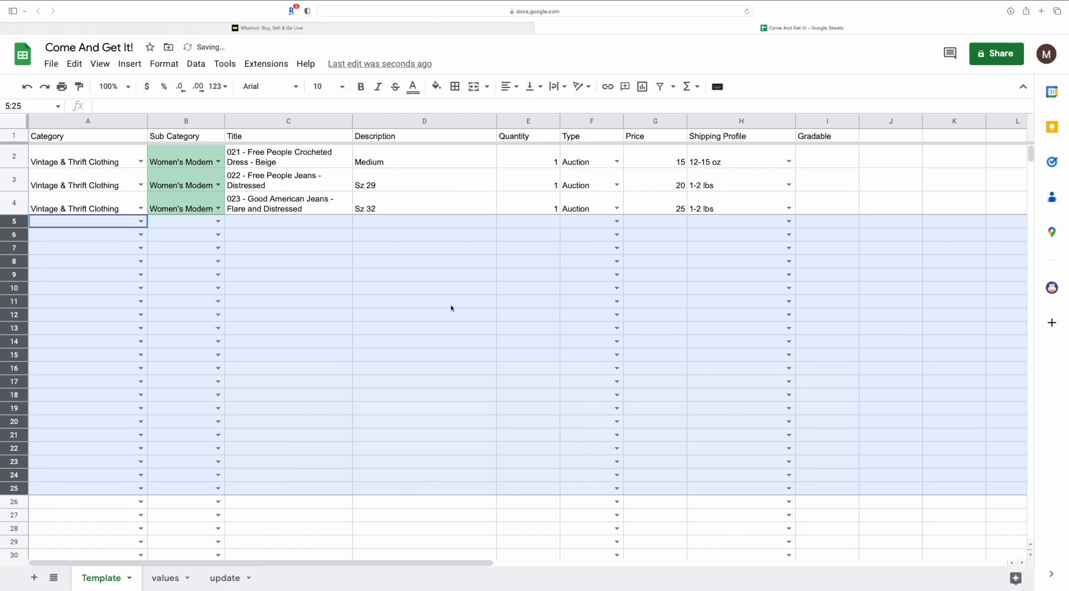
left_click(270, 261)
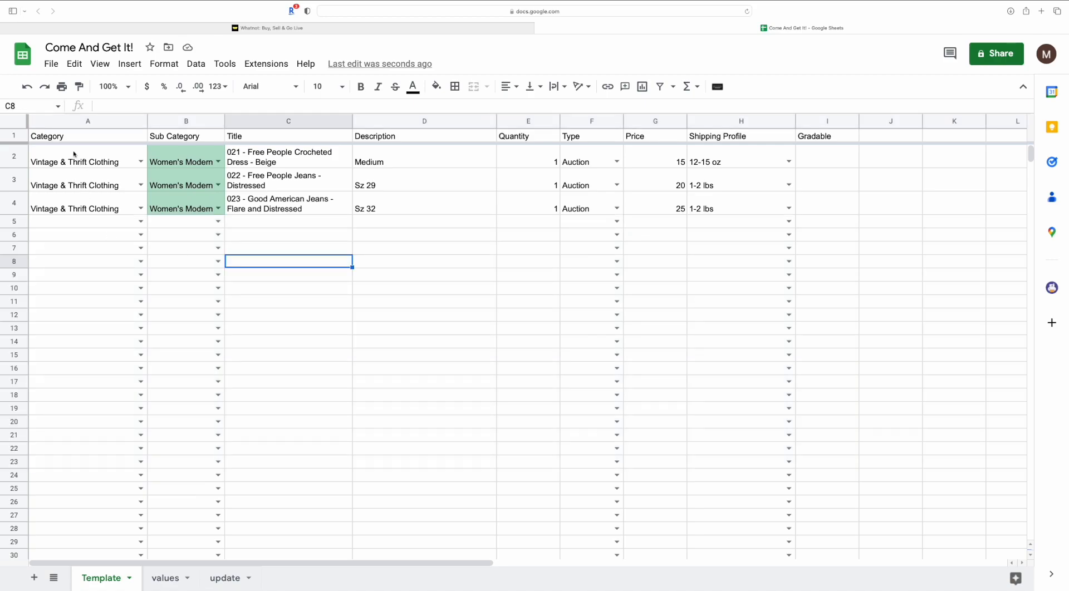
Download the Template sheet as a Comma Separated Values (.csv) file
left_click(53, 65)
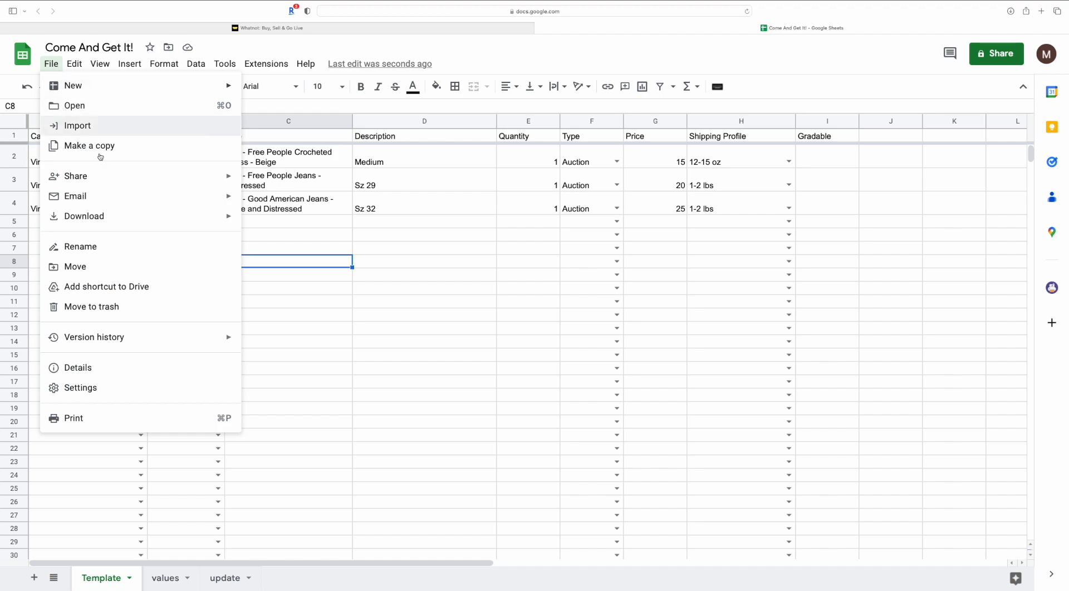
mouse_move(128, 195)
mouse_move(179, 216)
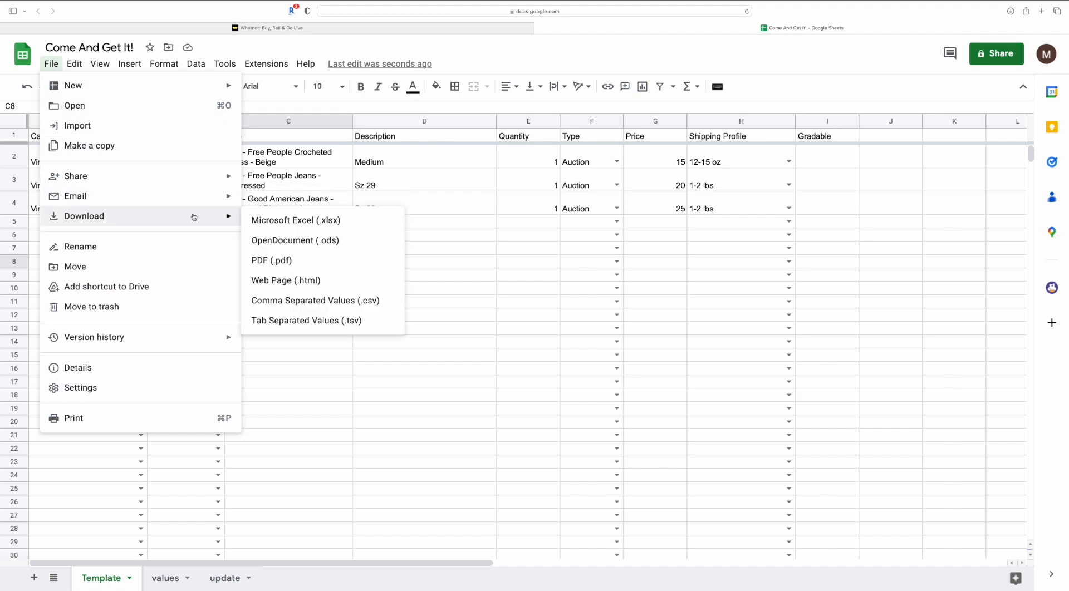
left_click(301, 304)
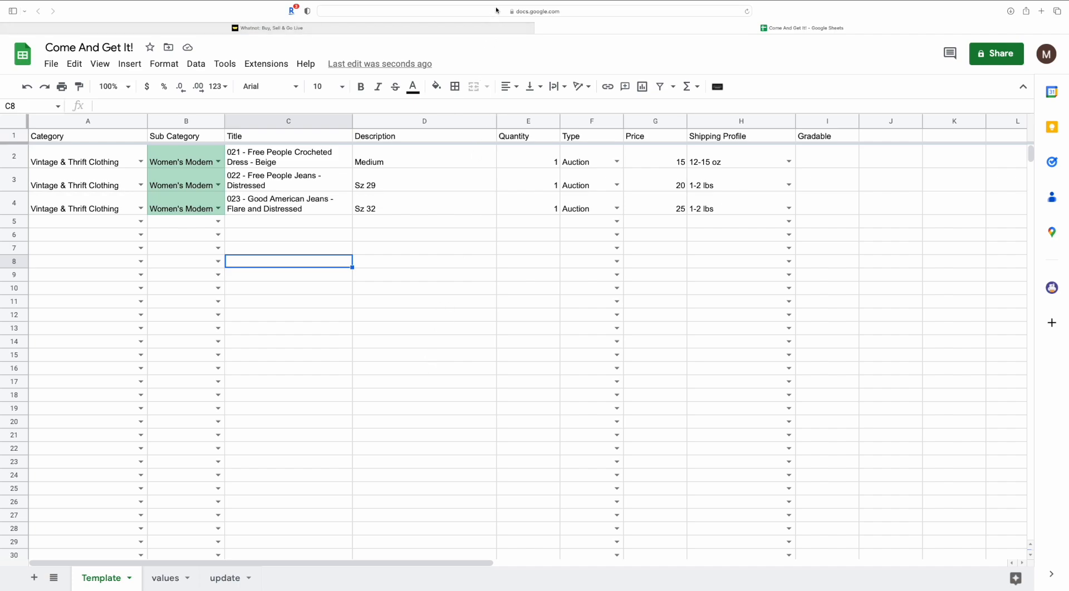
Switch to the Whatnot site and open the "Come And Get It!" stream from the seller's livestreams
mouse_move(502, 35)
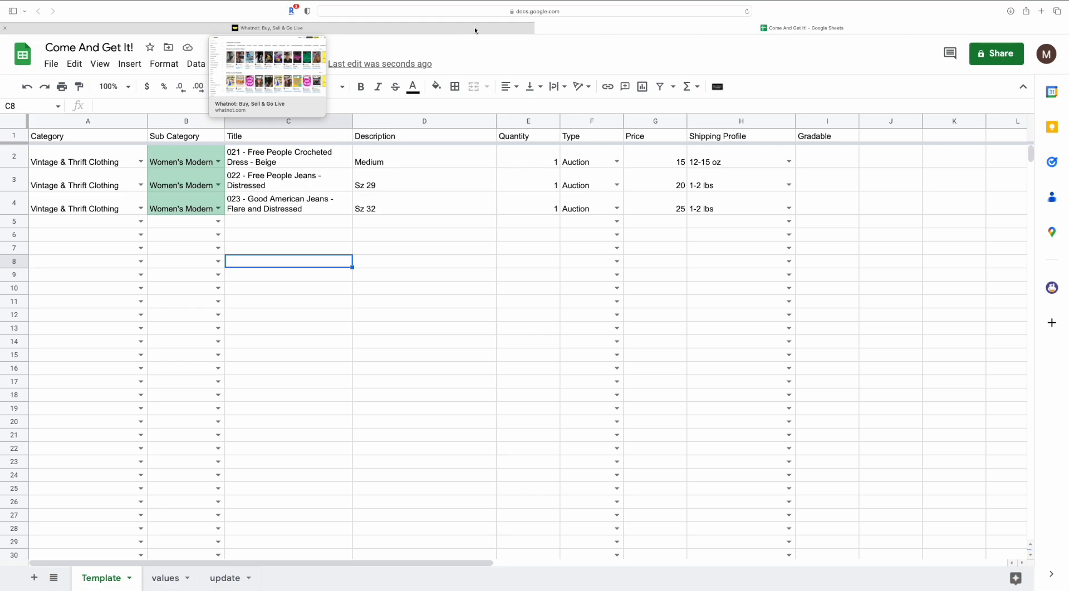
left_click(475, 28)
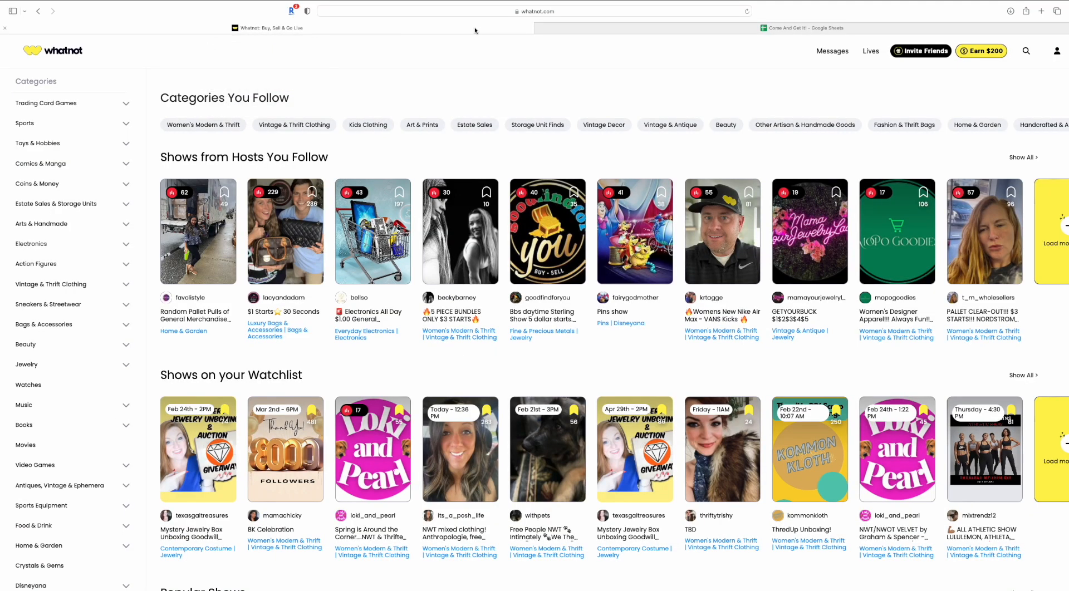
left_click(1057, 51)
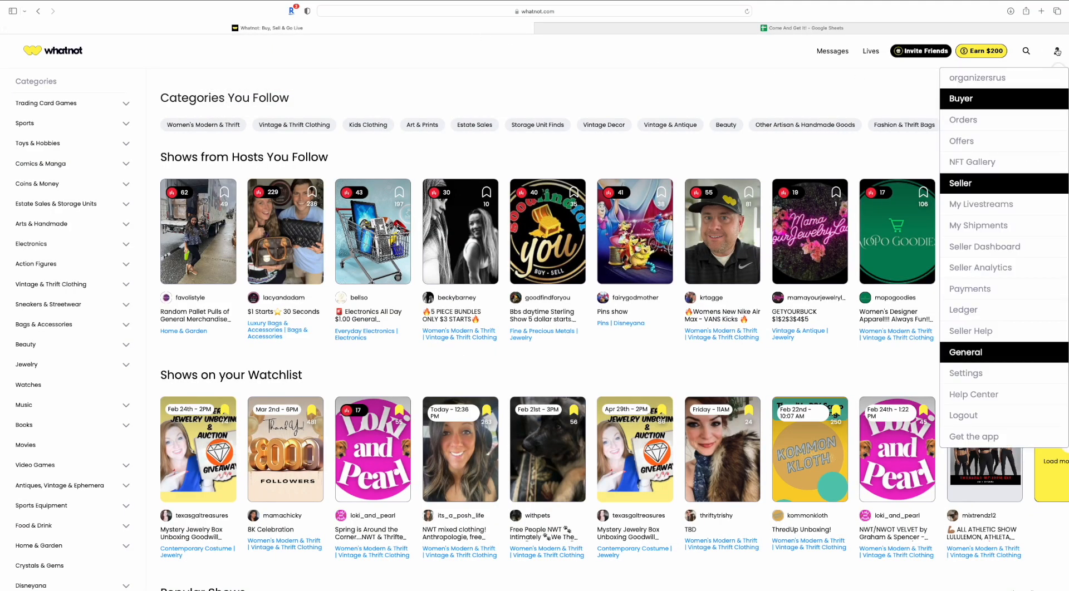
left_click(997, 209)
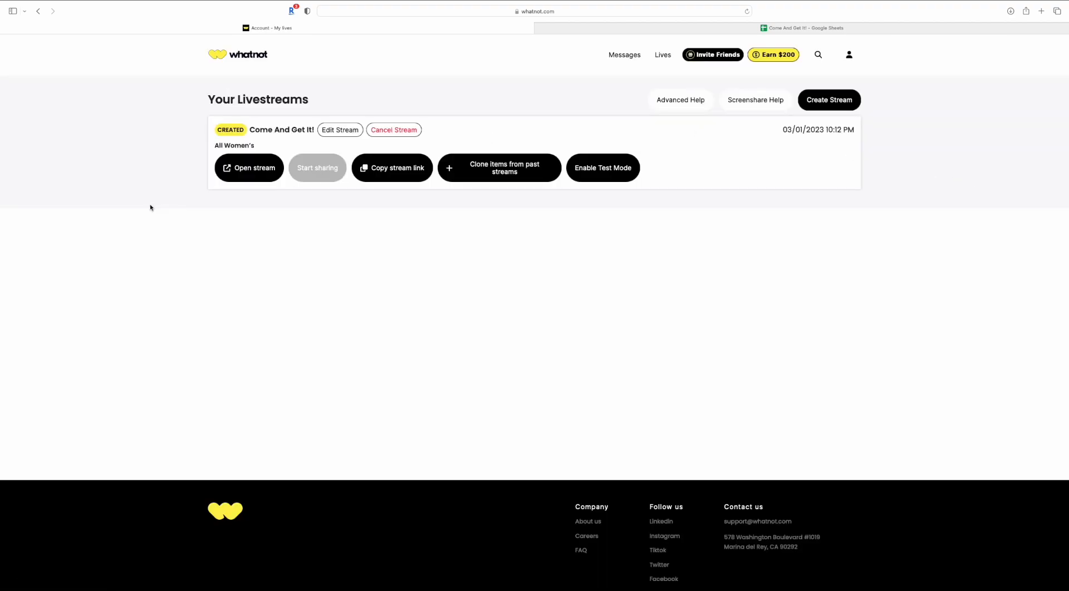
left_click(252, 169)
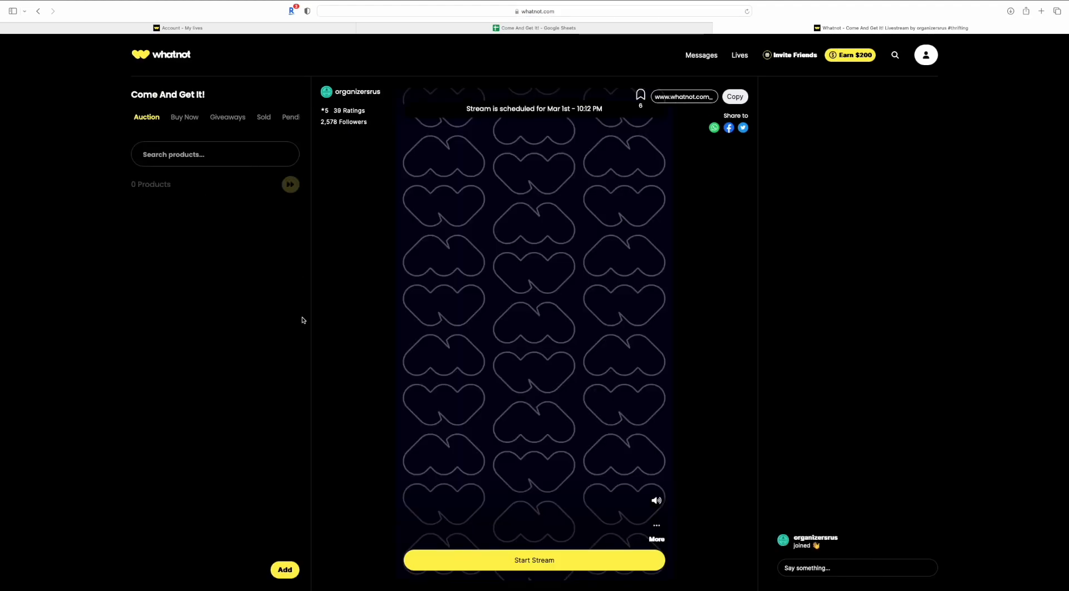
Bulk-add the auction products to the show through Quick Add by uploading "Come And Get It! - Template.csv"
scroll(302, 320, "down", 1)
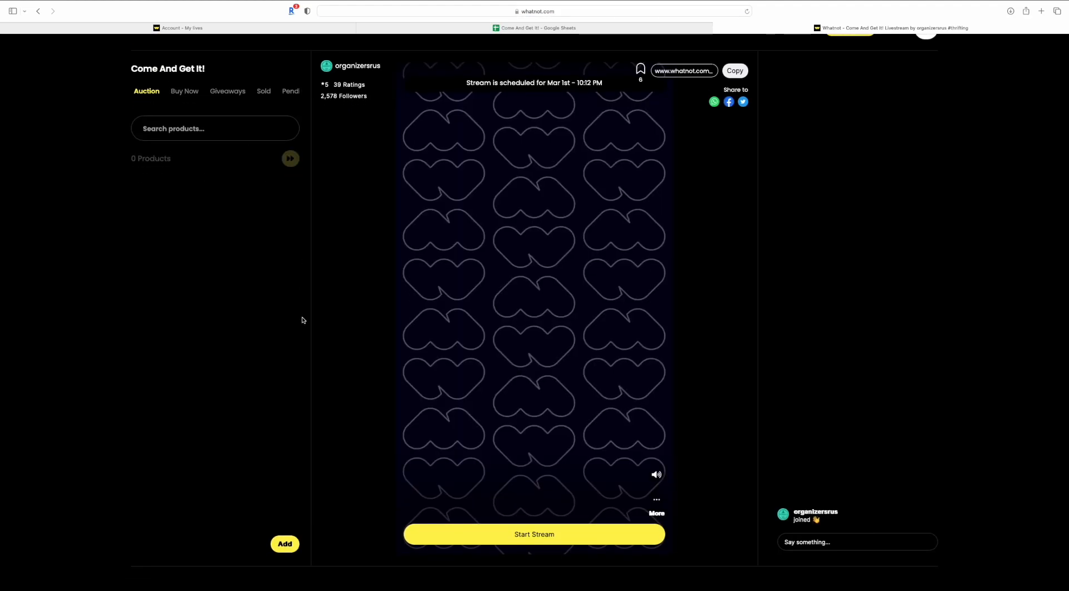
left_click(284, 552)
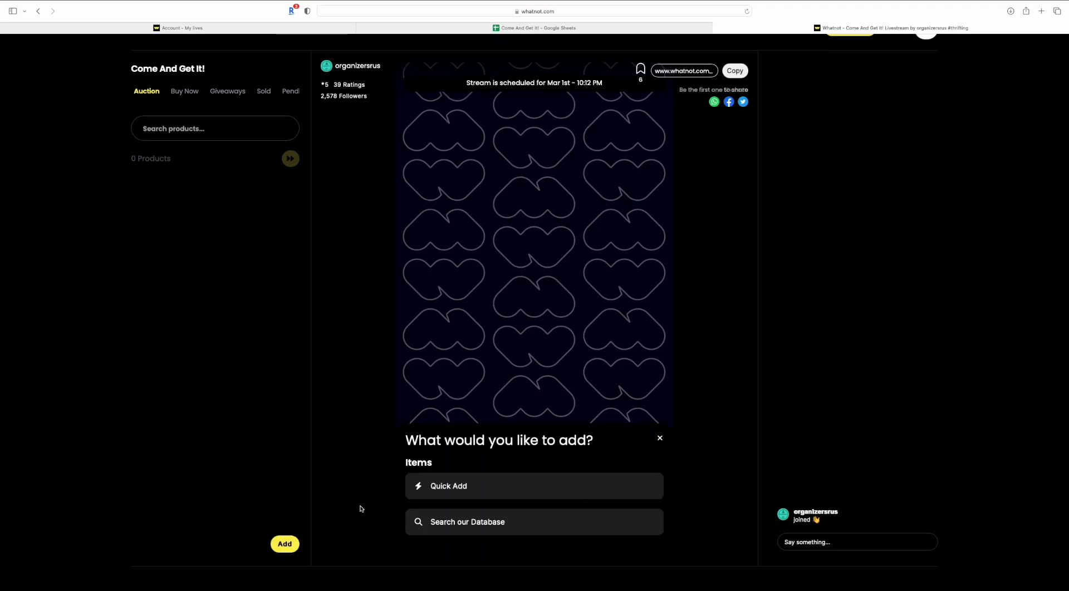
left_click(454, 488)
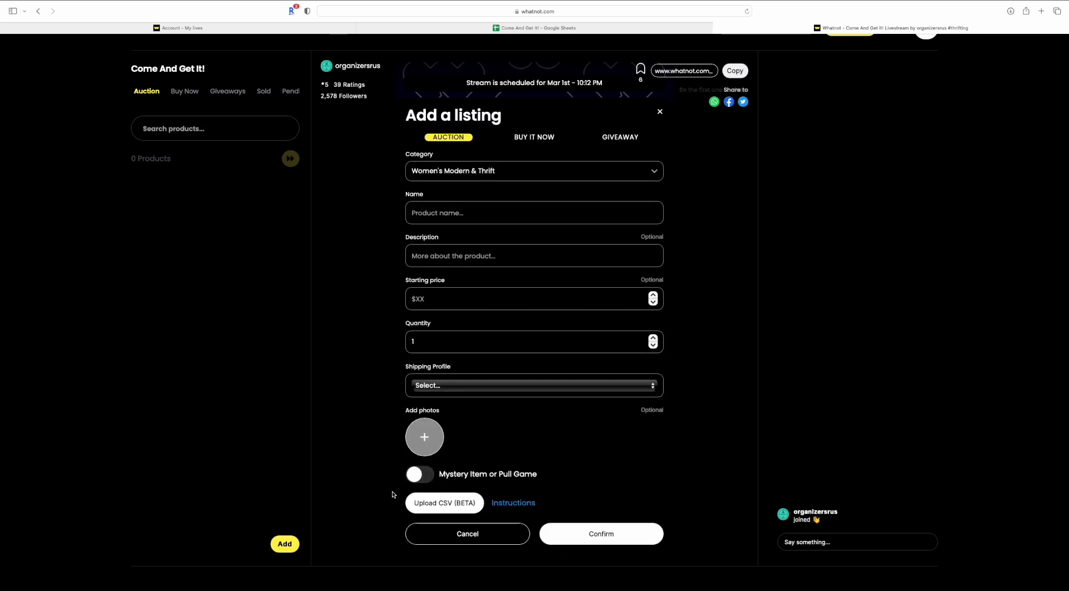
left_click(448, 505)
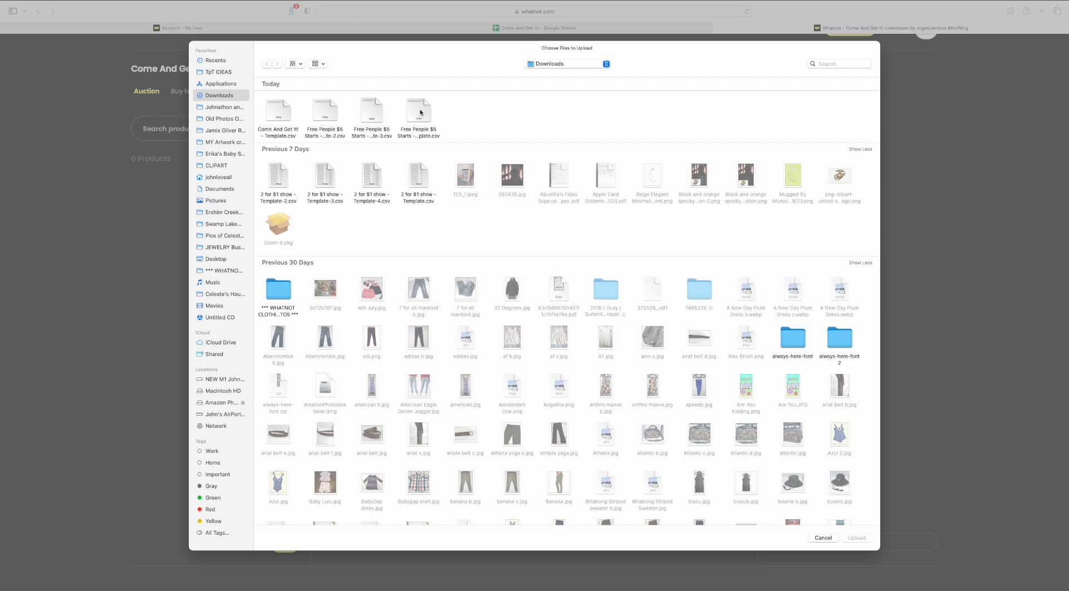
double_click(274, 115)
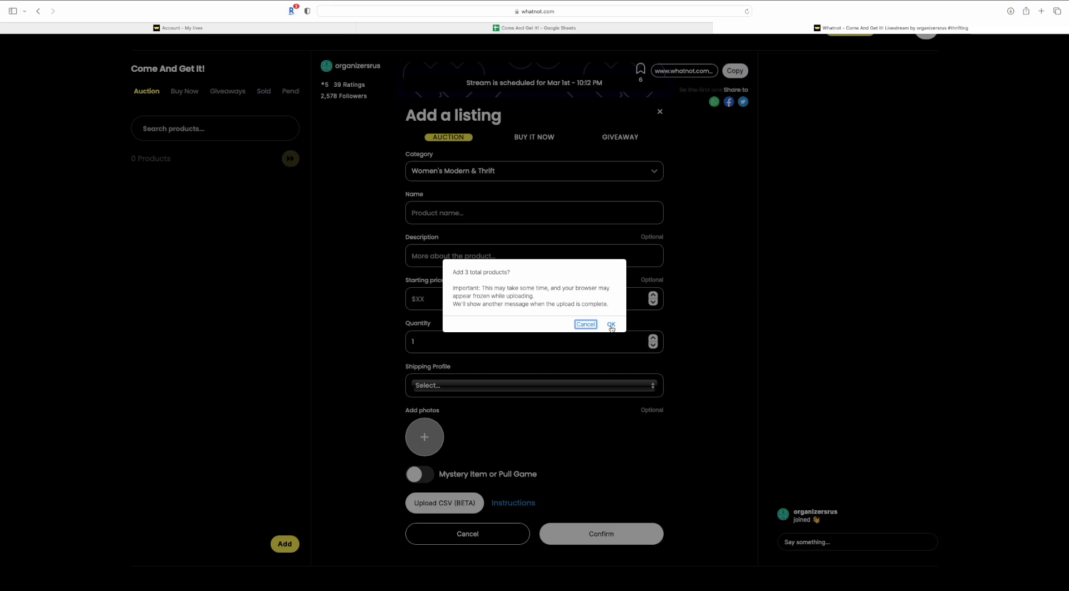
left_click(611, 325)
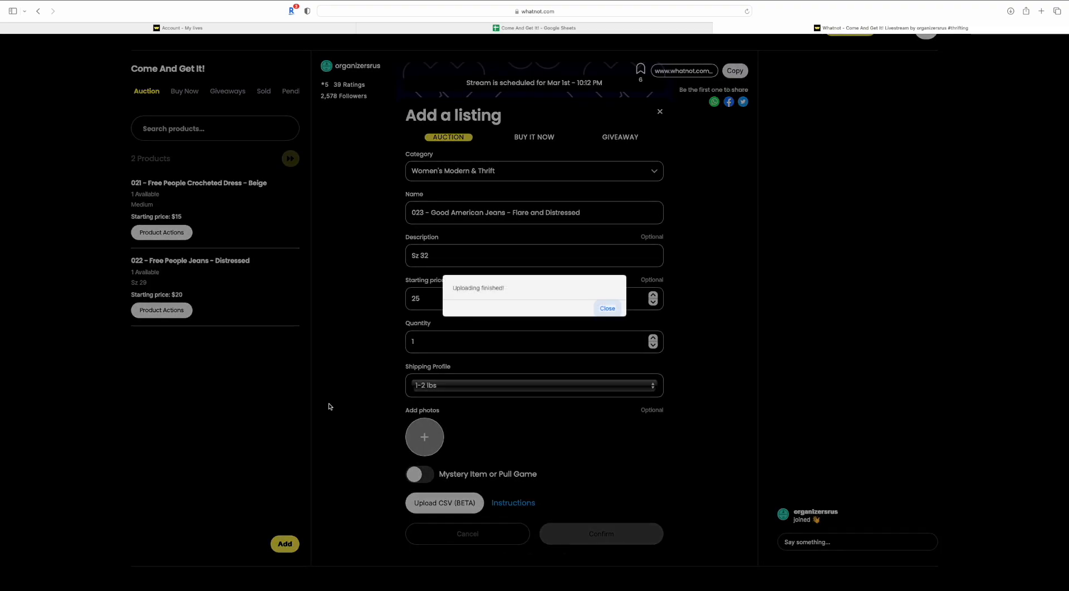
left_click(608, 309)
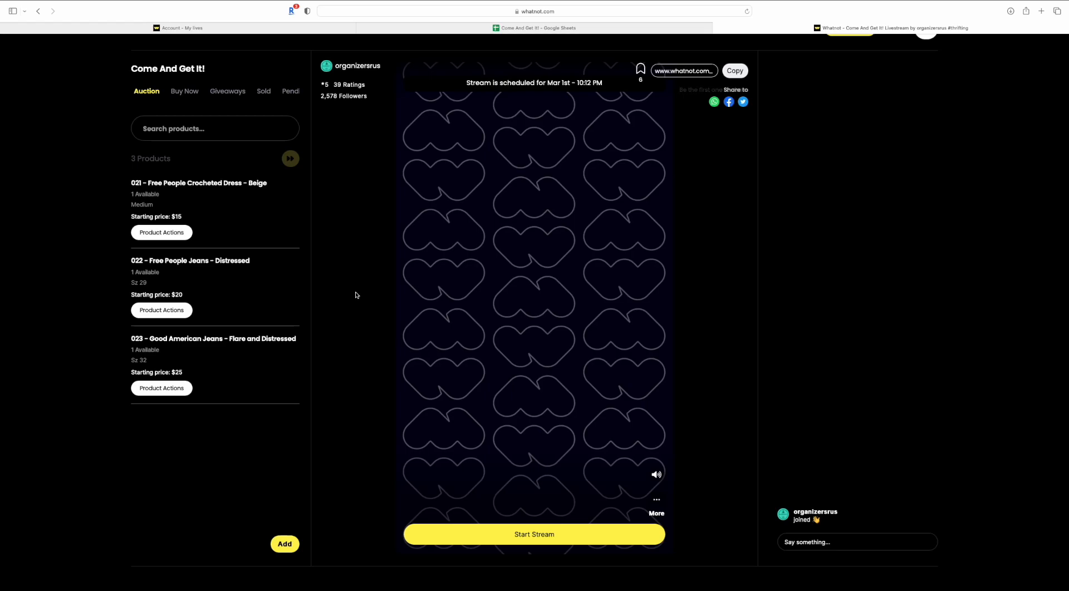
key("super+shift+5")
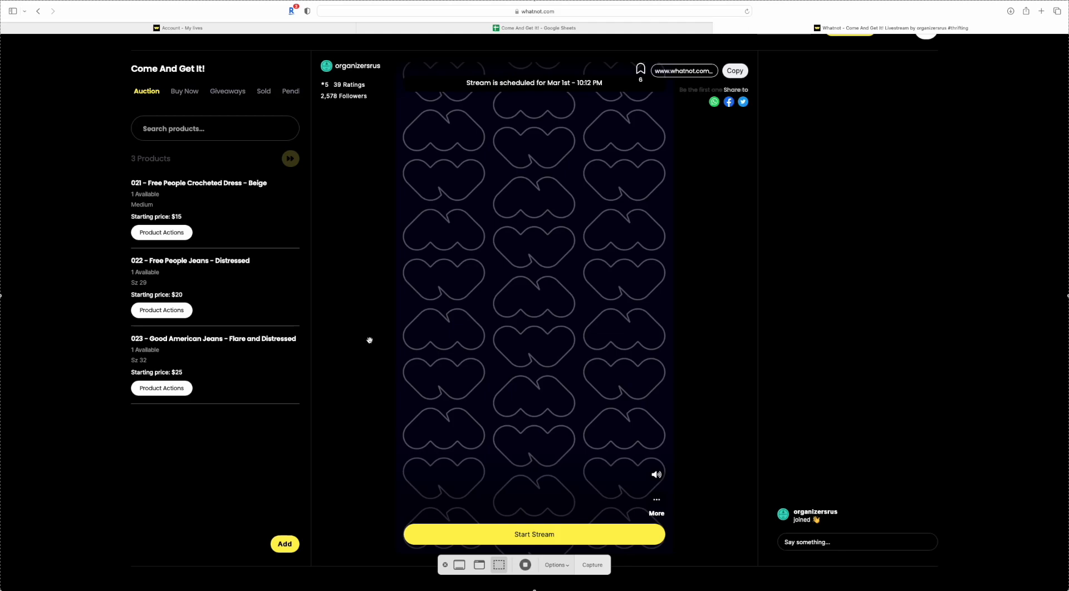